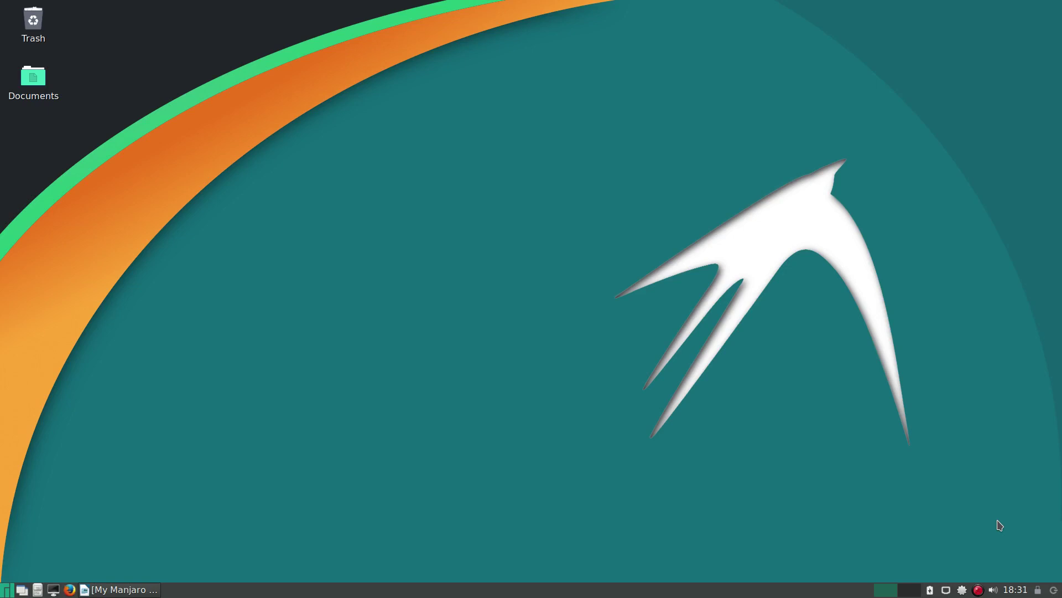
Step: Review the guide document, then minimize it to the desktop
left_click(122, 589)
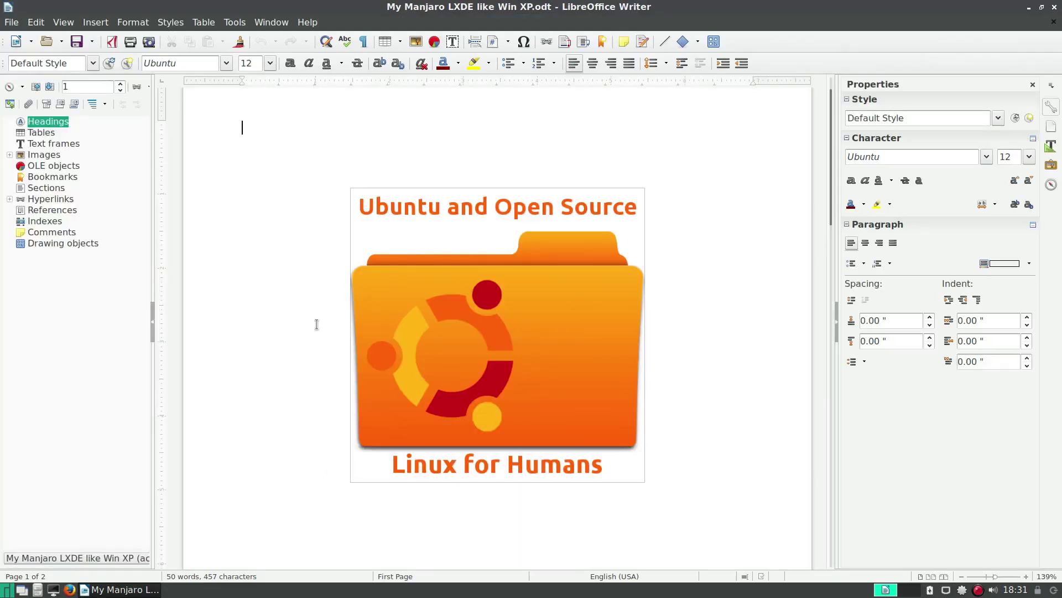
scroll(316, 325, "down", 5)
scroll(316, 324, "down", 15)
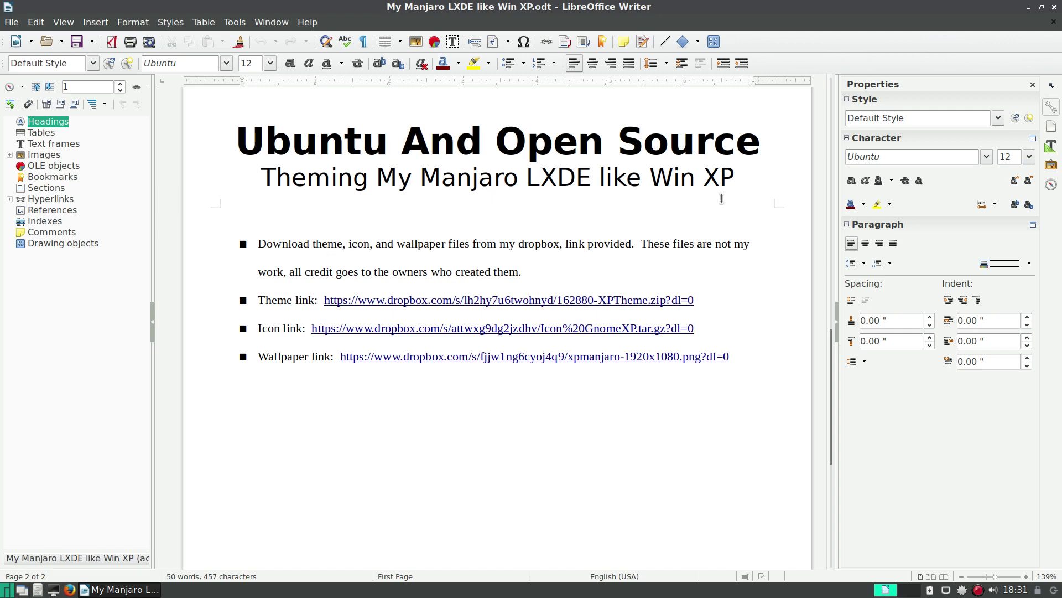
left_click(1029, 8)
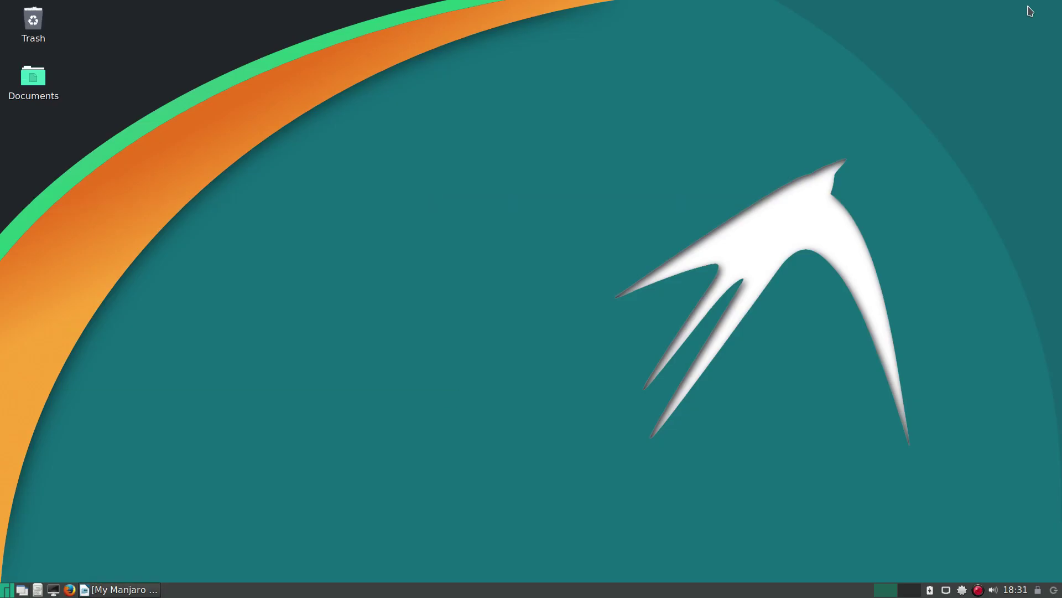
Step: Launch the file manager and go from Downloads up to the home folder
left_click(36, 594)
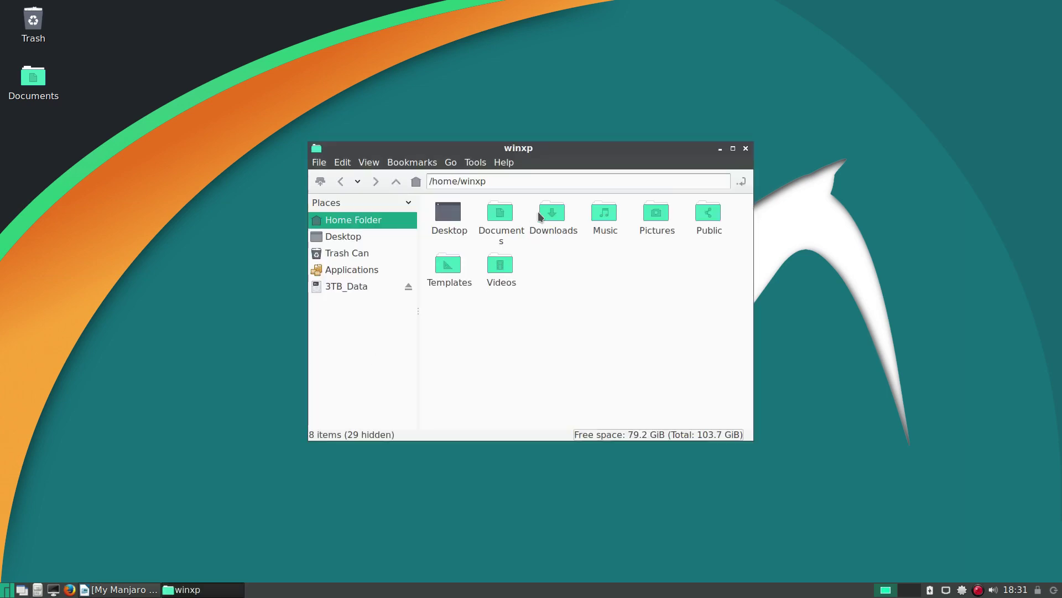
double_click(542, 216)
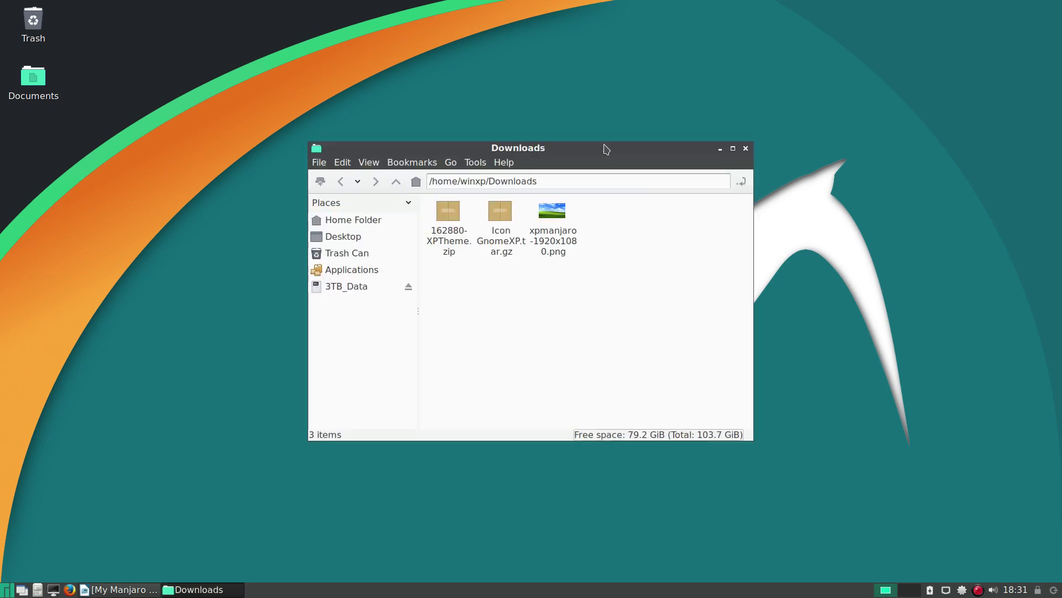
left_click_drag(605, 146, 834, 148)
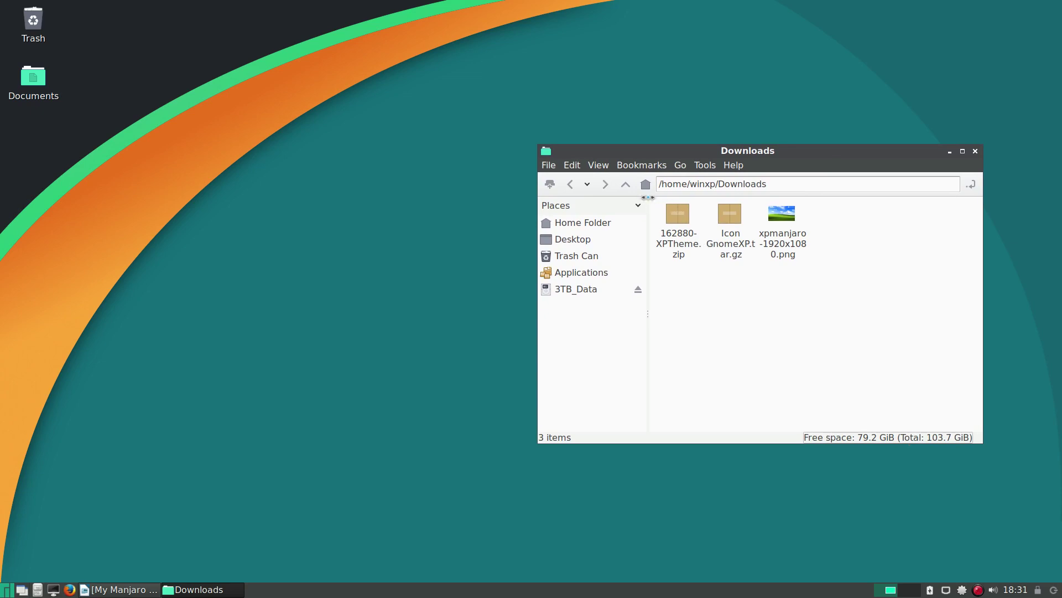
left_click(628, 188)
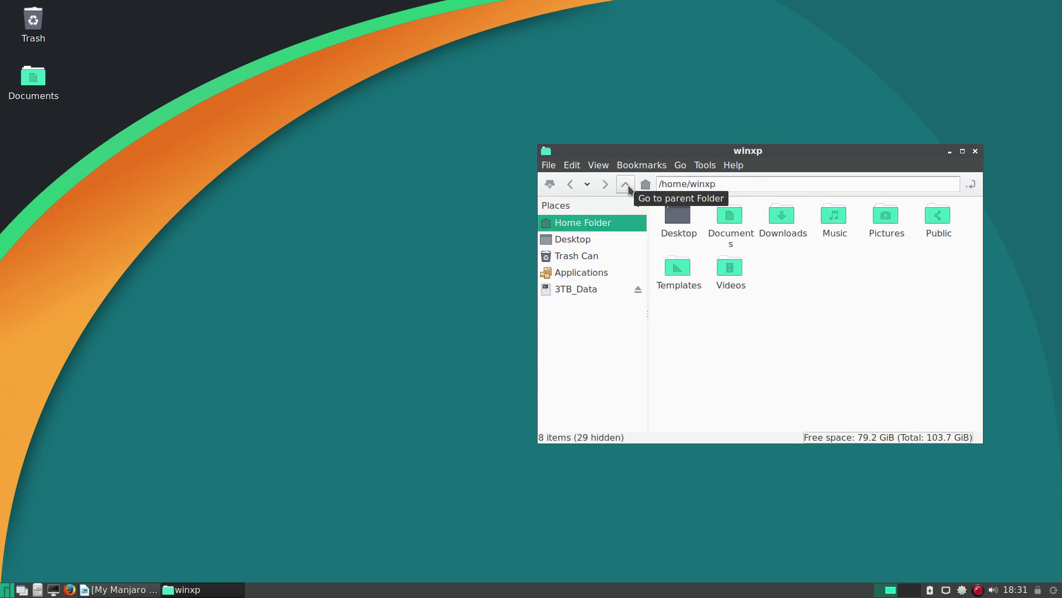
Step: Turn on Show Hidden and open the .icons folder in two tabs
left_click(597, 163)
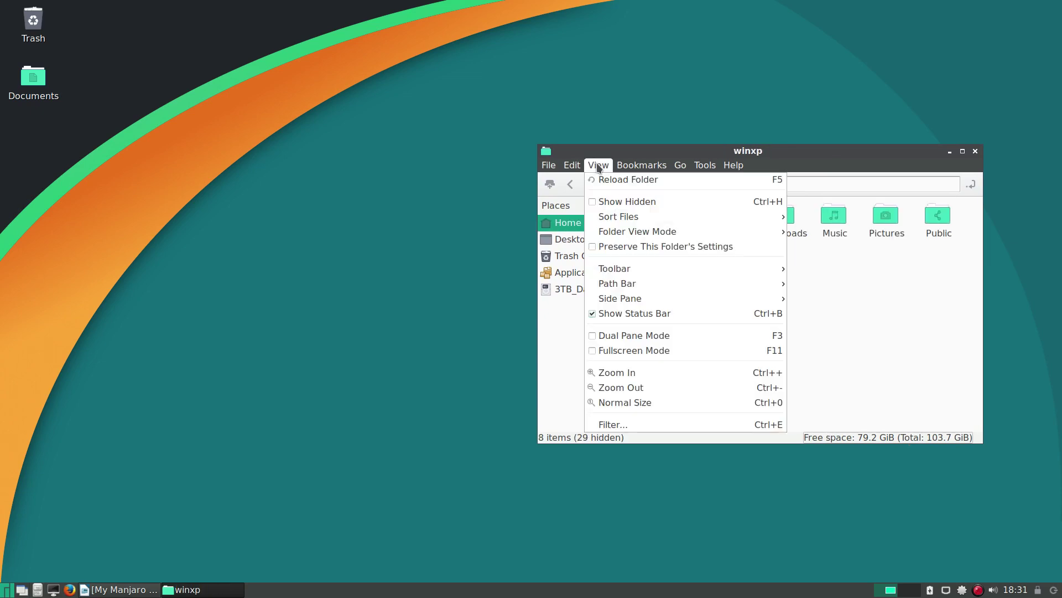
left_click(606, 204)
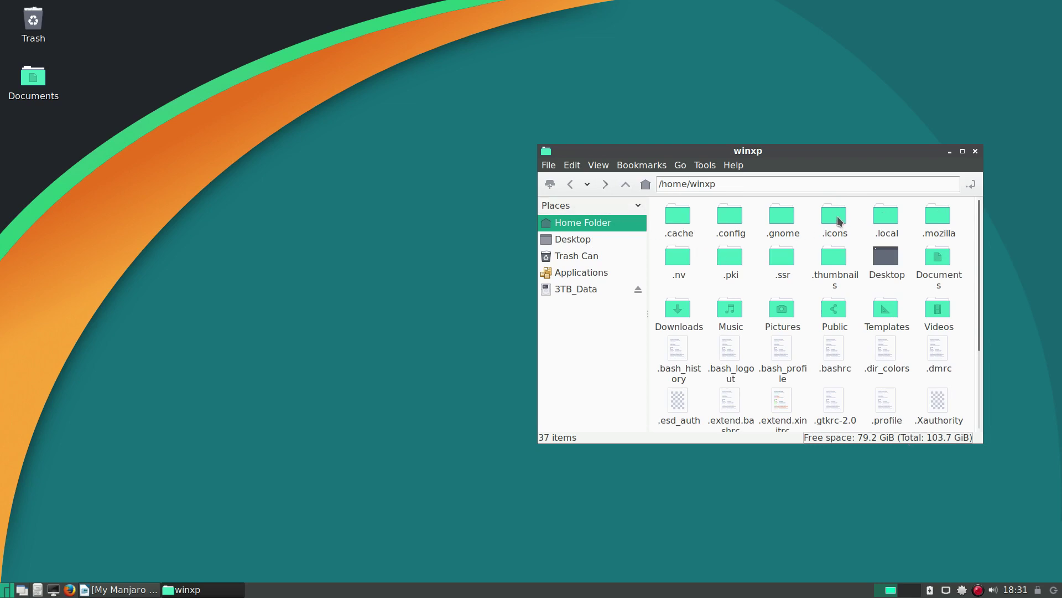
double_click(836, 218)
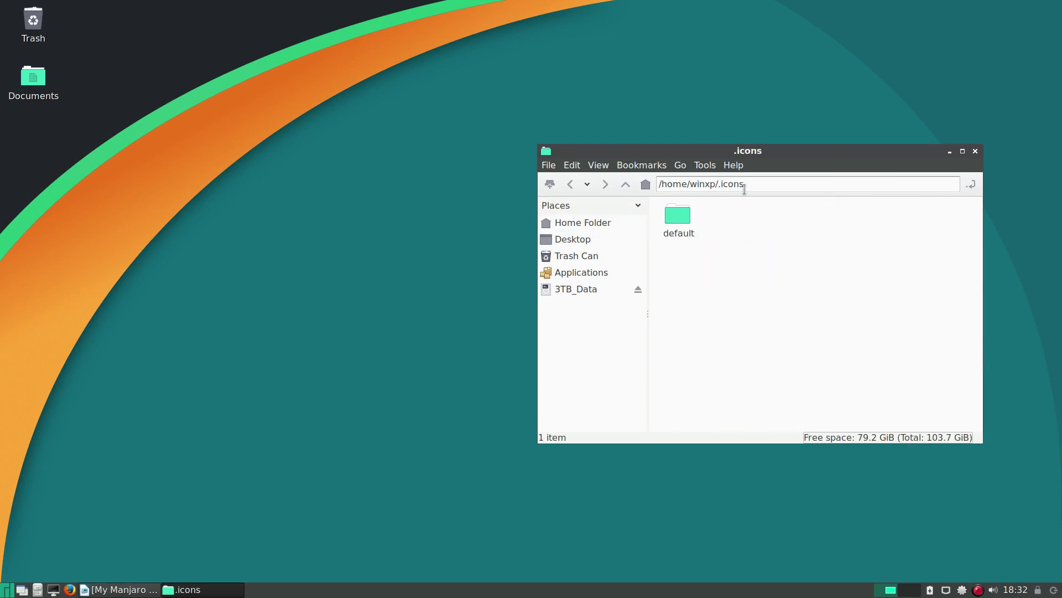
left_click(551, 185)
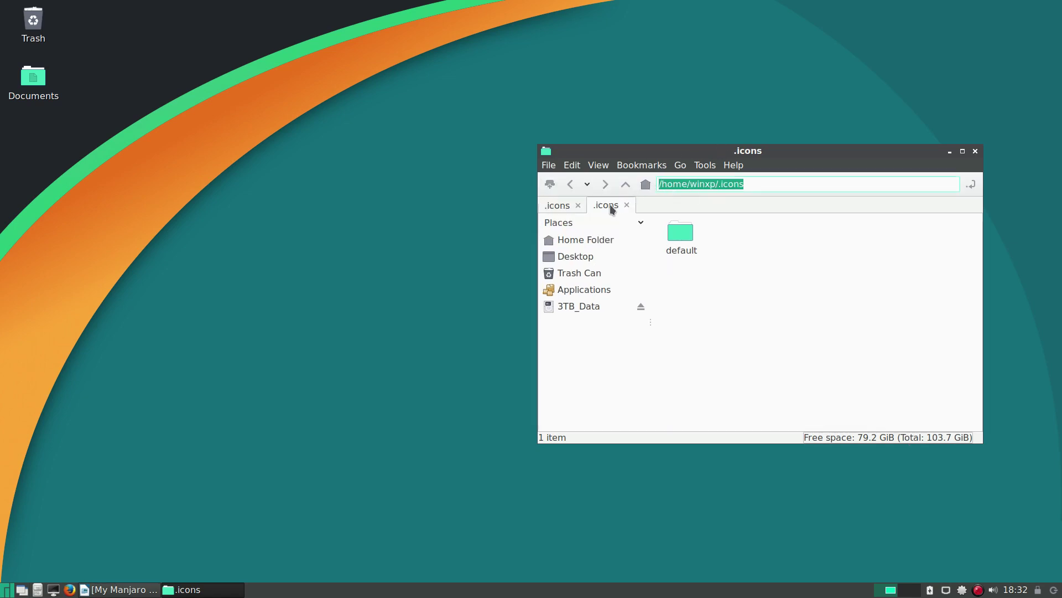
Step: In the new tab, open Downloads and extract Icon GnomeXP.tar.gz there
left_click(578, 241)
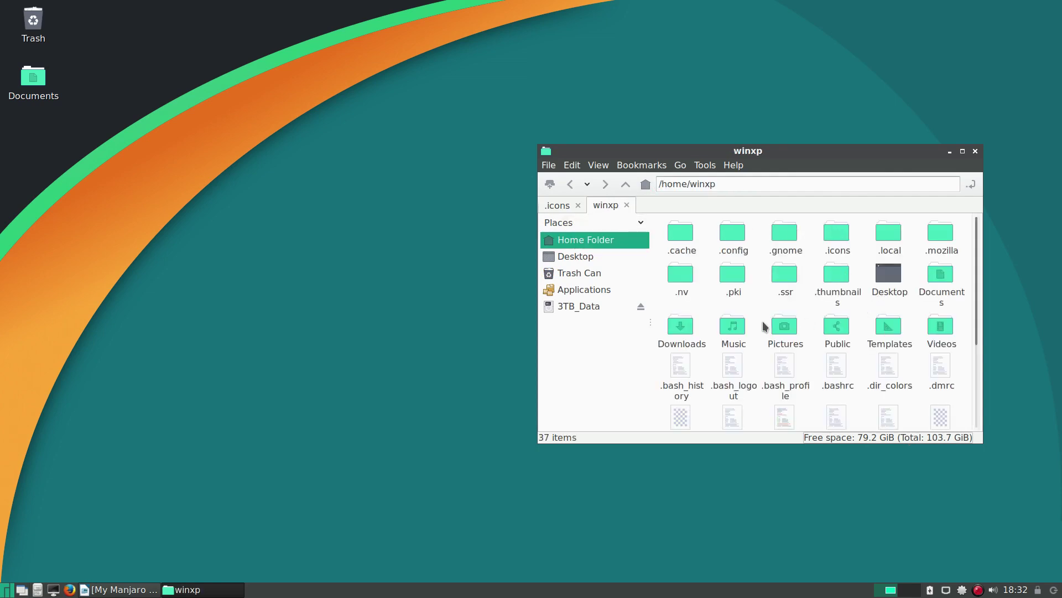
double_click(689, 331)
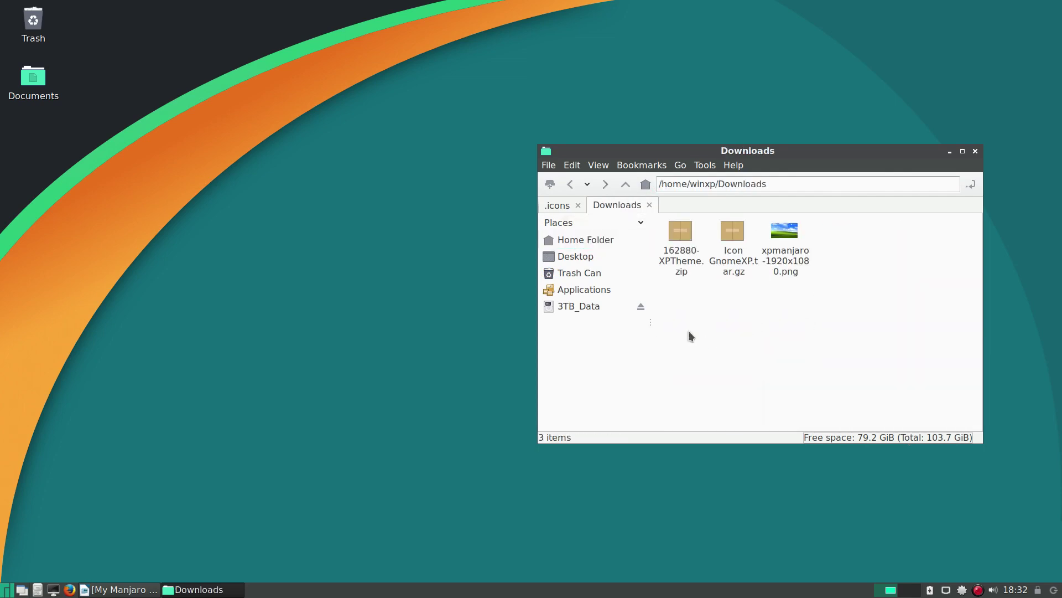
left_click(736, 231)
right_click(736, 233)
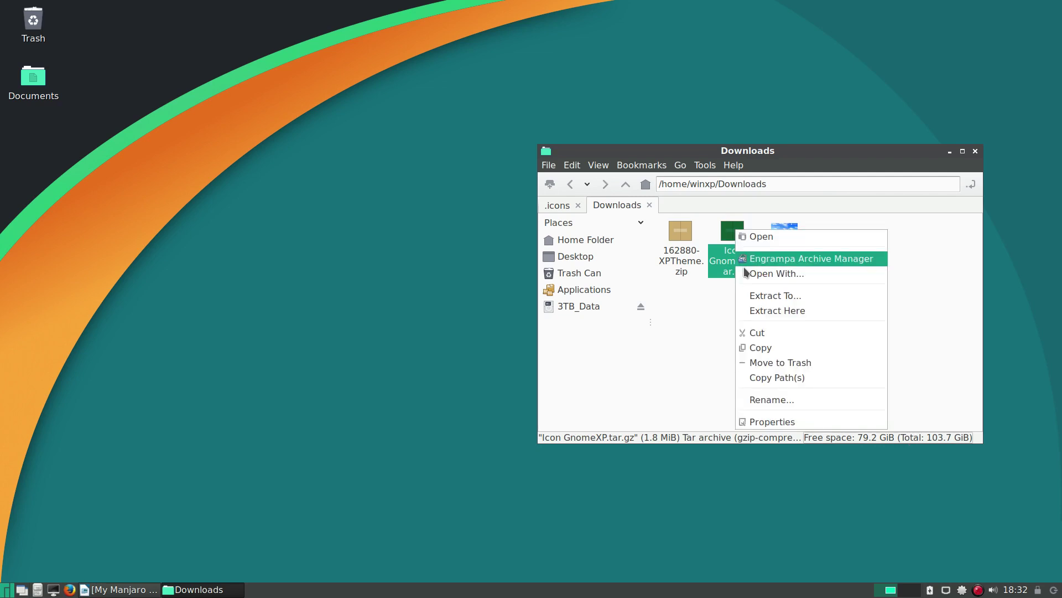
left_click(764, 311)
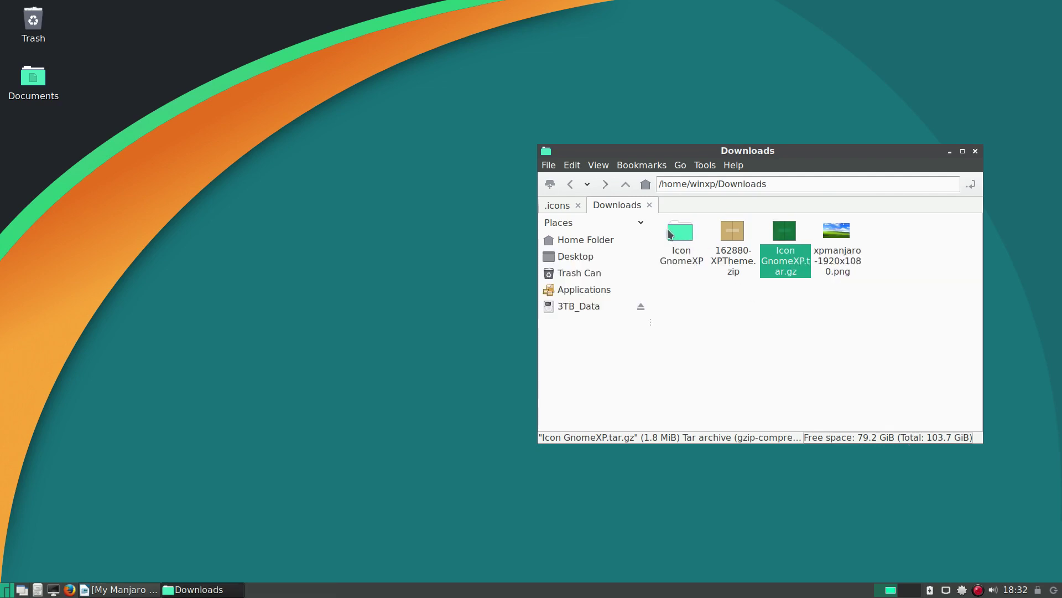
Step: Drag the extracted Icon GnomeXP folder onto the .icons tab and check both folders
left_click(550, 207)
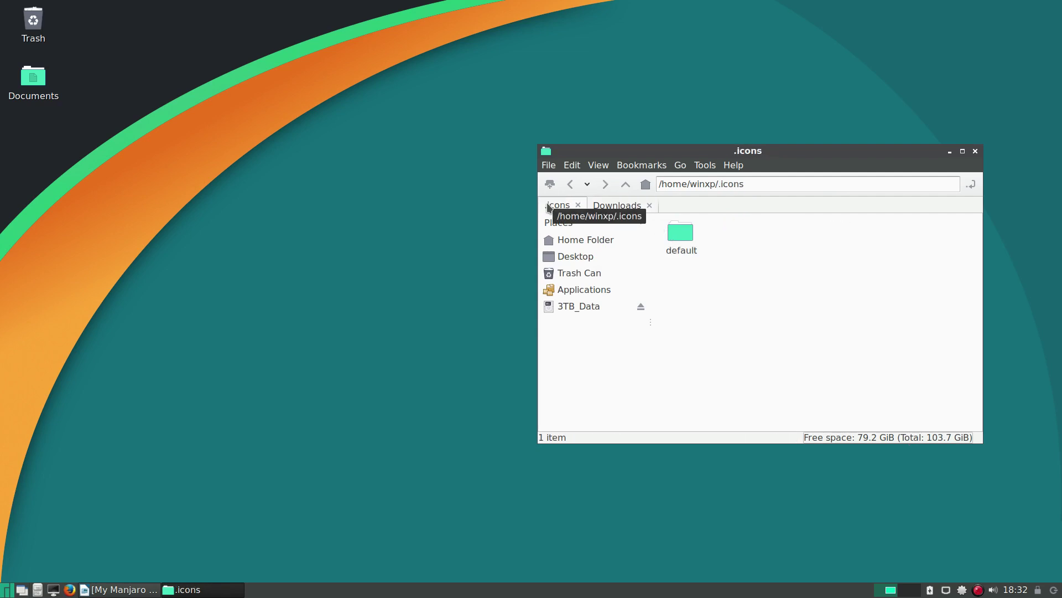
left_click(612, 207)
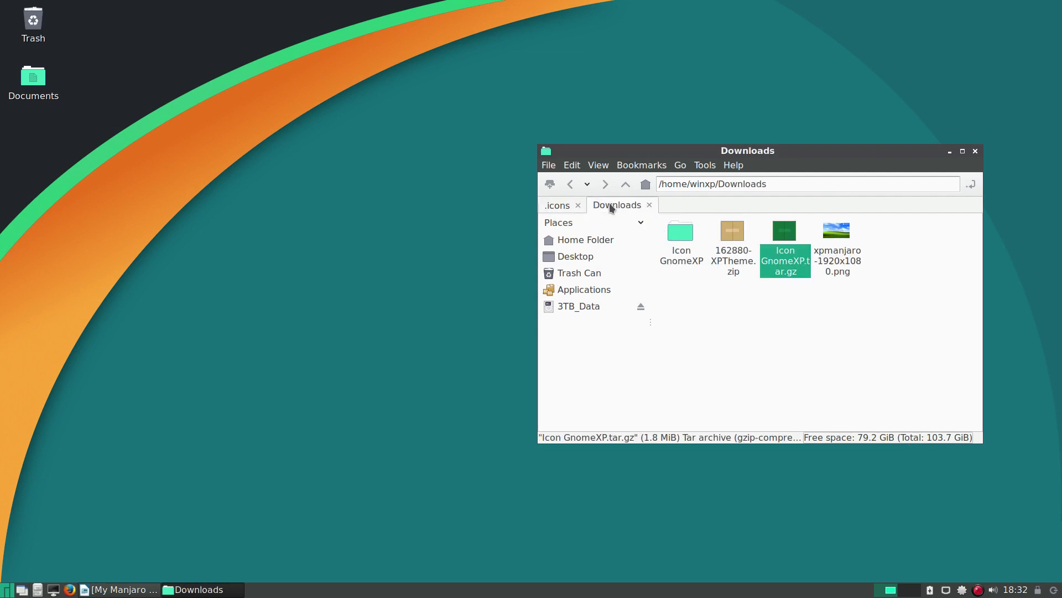
left_click(676, 239)
left_click_drag(676, 239, 748, 240)
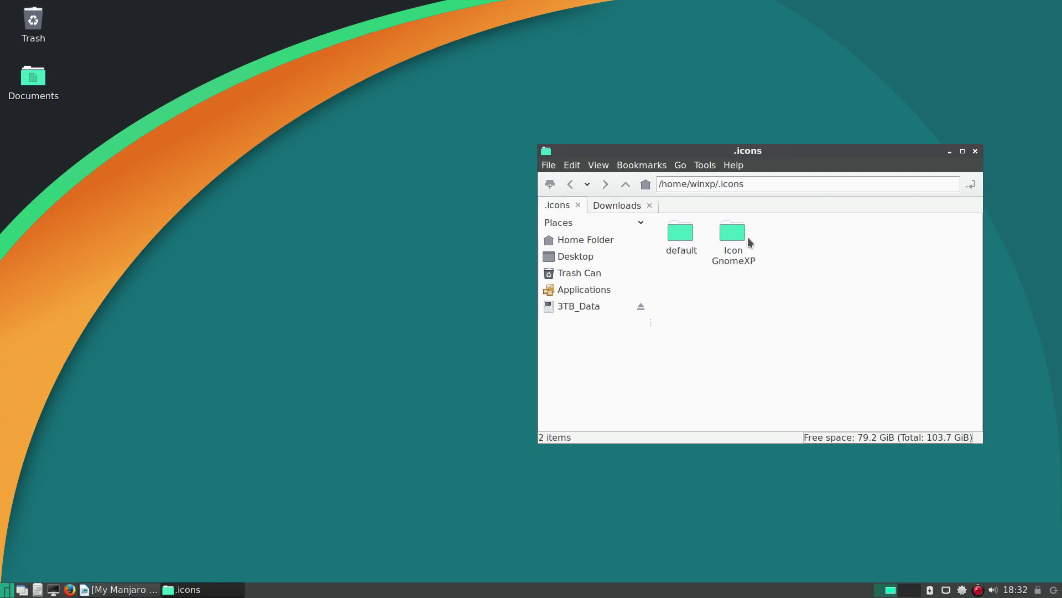
left_click(627, 205)
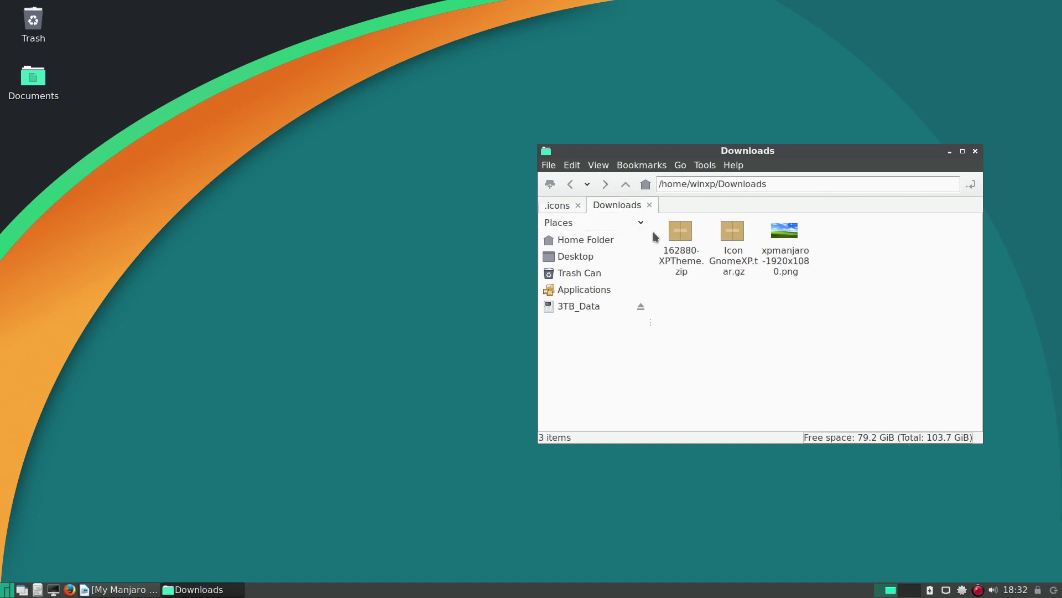
left_click(553, 203)
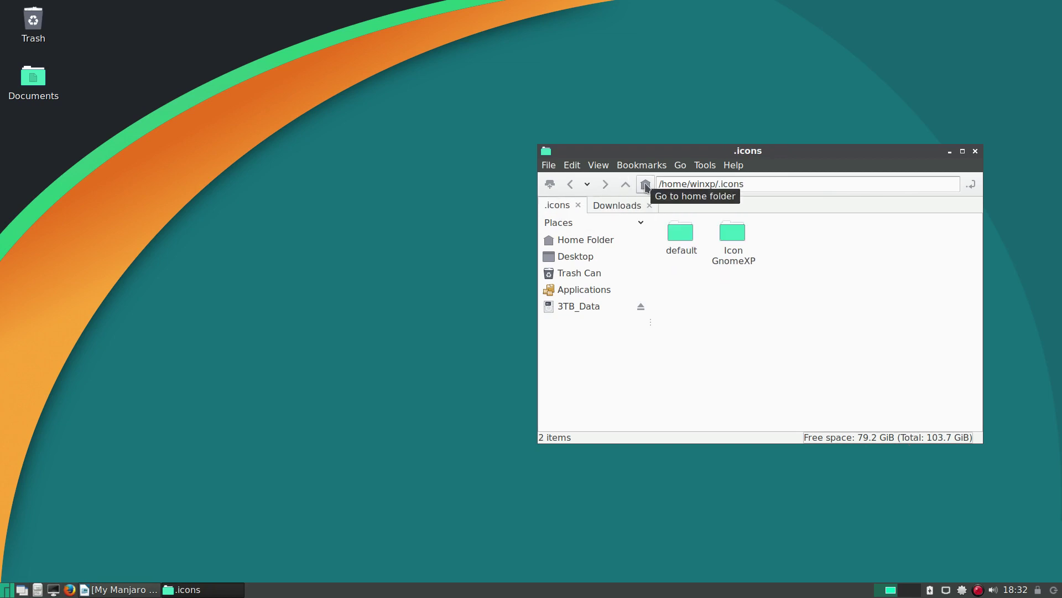
Step: Make a new home-folder folder named .themes, then return to the Downloads tab
left_click(626, 184)
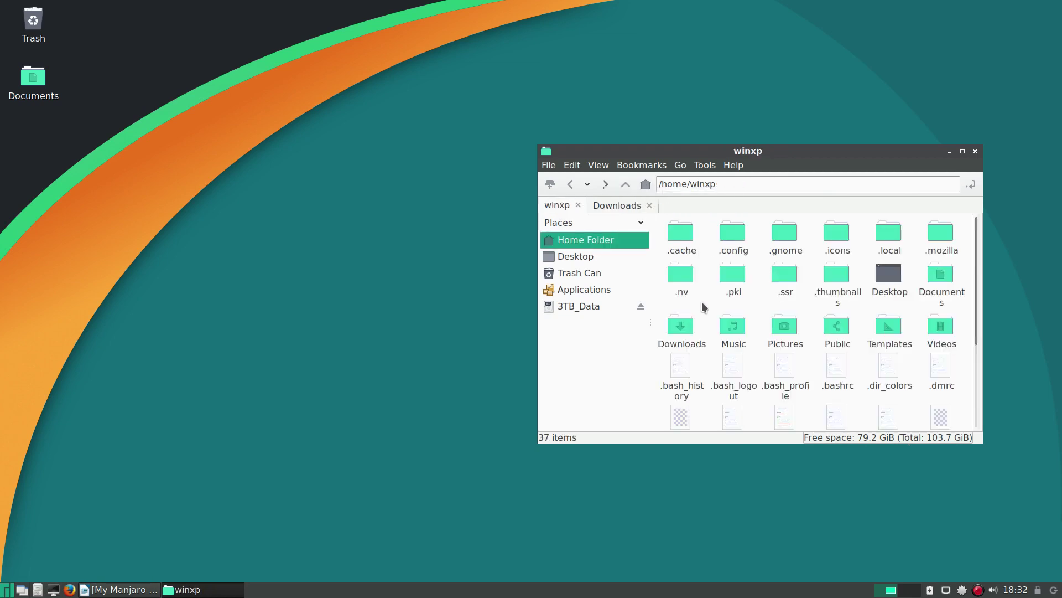
right_click(701, 302)
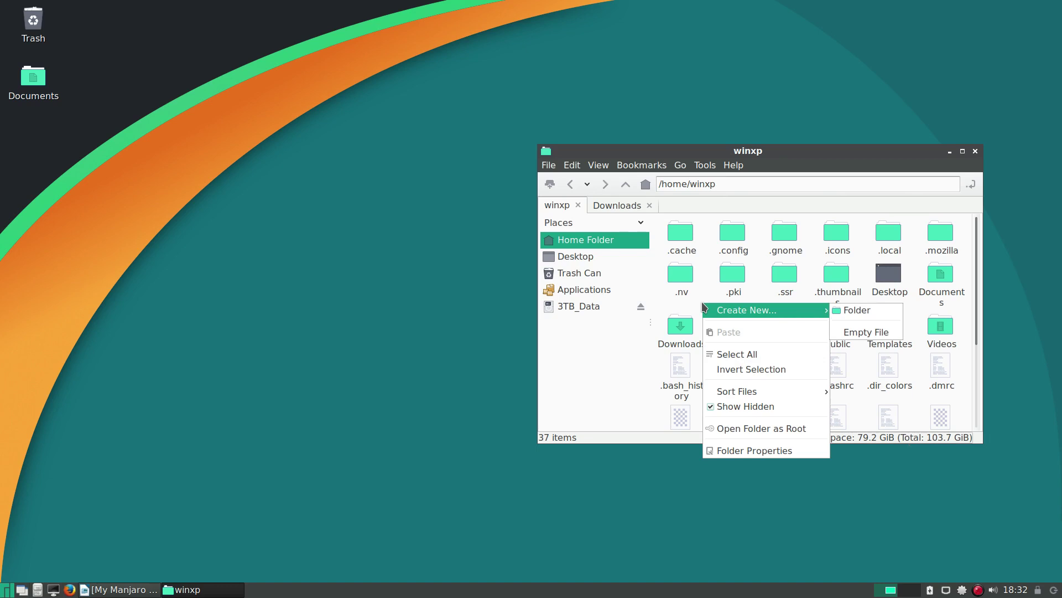
left_click(852, 309)
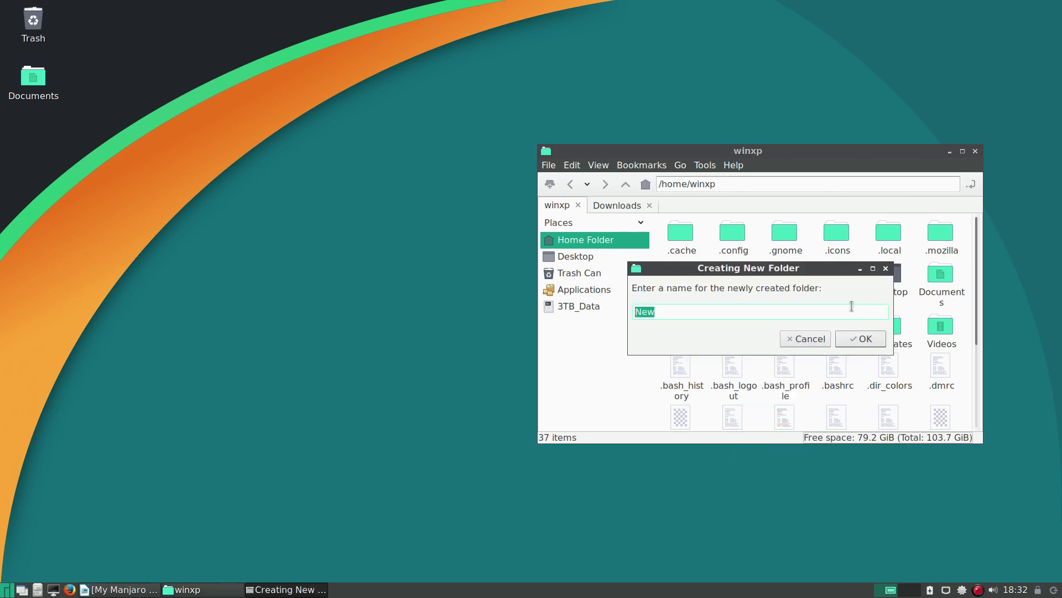
type(".themes")
left_click(860, 338)
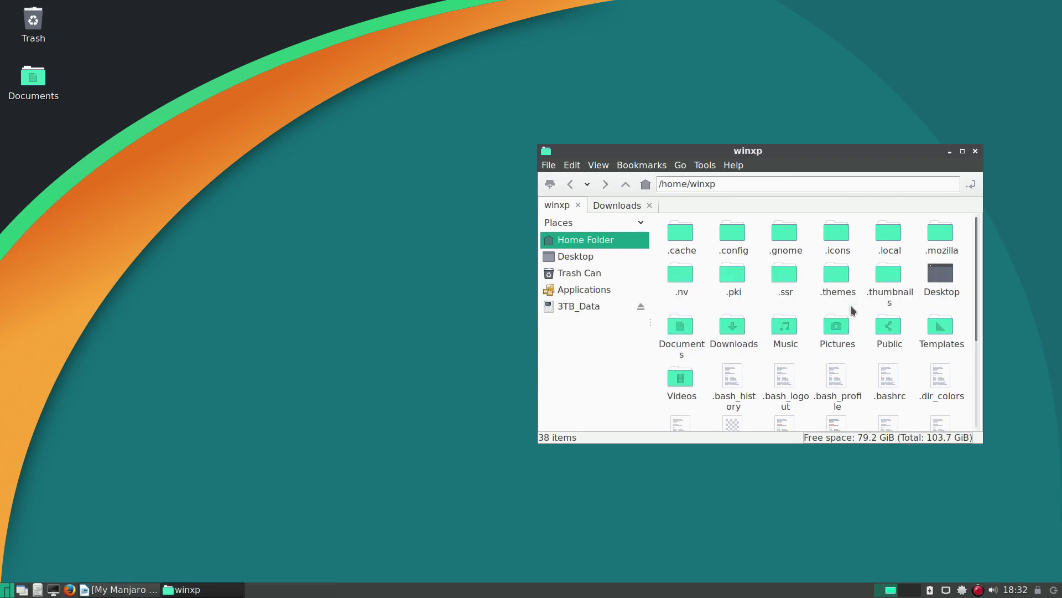
left_click(623, 209)
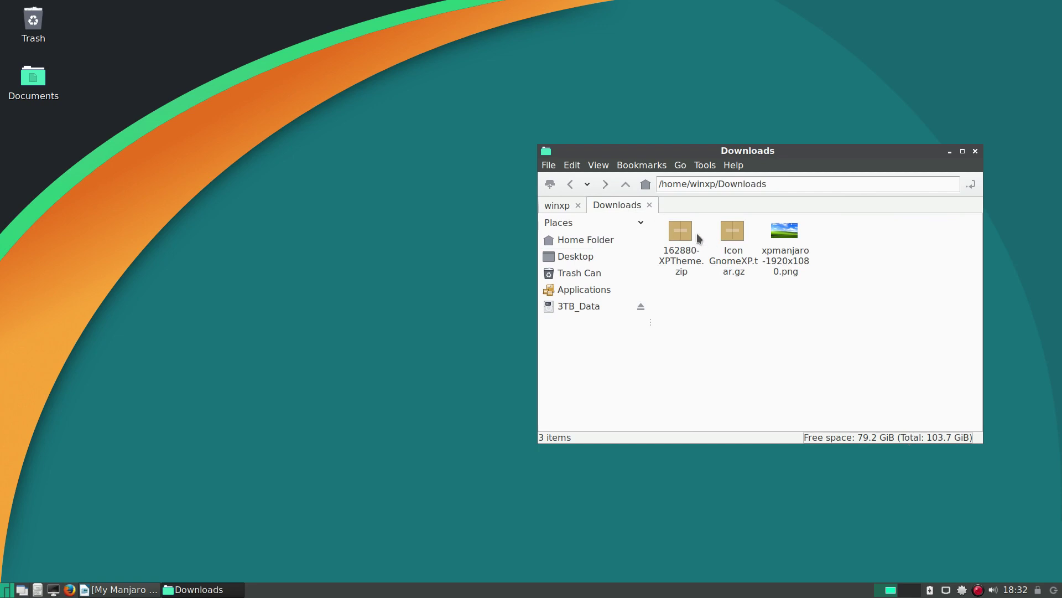
Step: Extract 162880-XPTheme.zip in Downloads and select the XP Blue, XP Olive and XP Silver folders
right_click(679, 232)
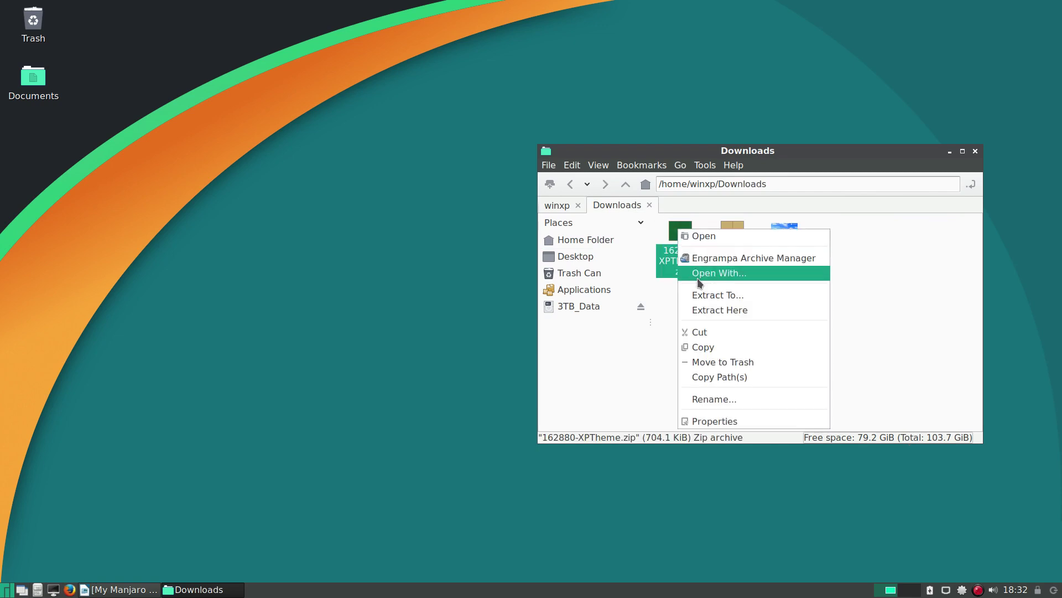
left_click(712, 310)
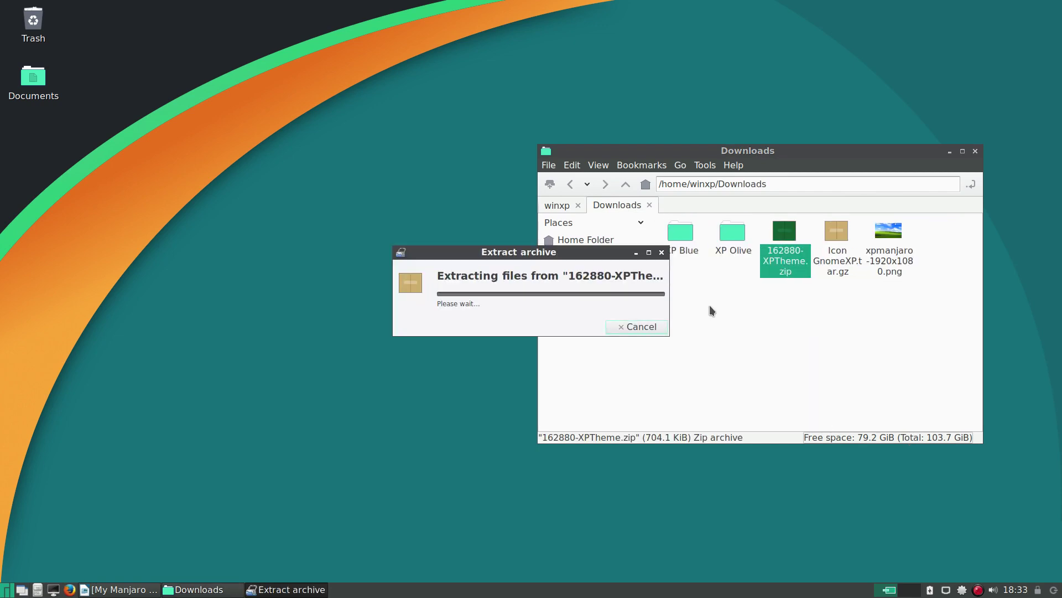
left_click(841, 317)
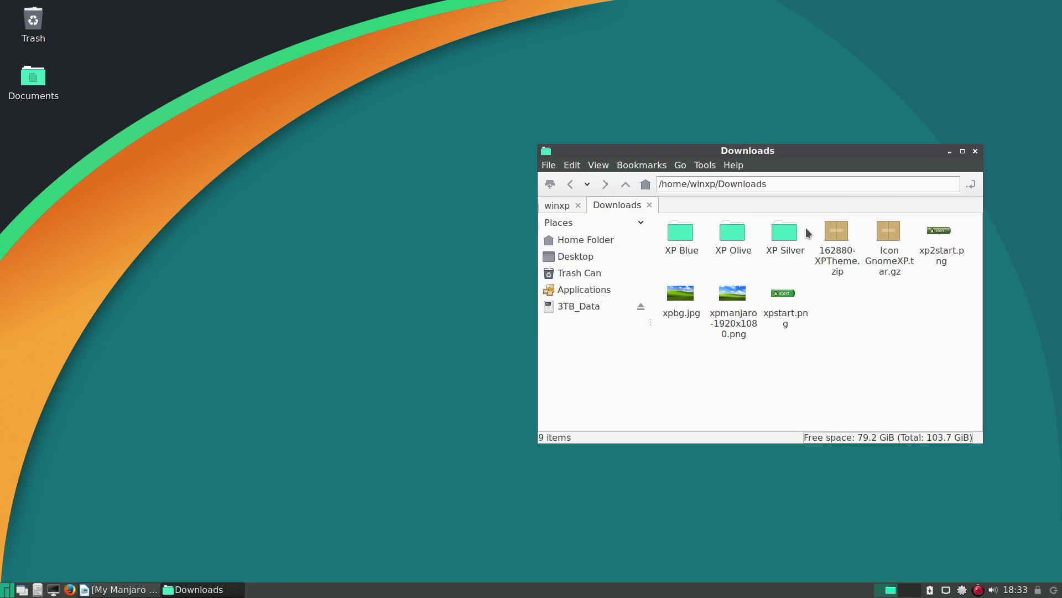
left_click_drag(807, 227, 680, 243)
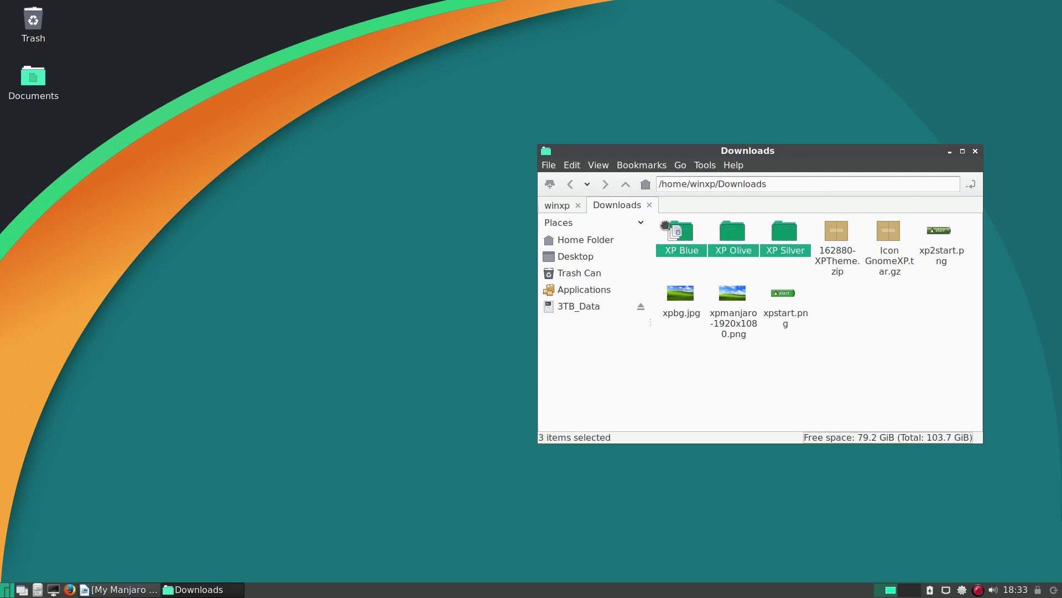
Step: Open .themes in the home tab and drag the three XP folders into it
left_click(560, 206)
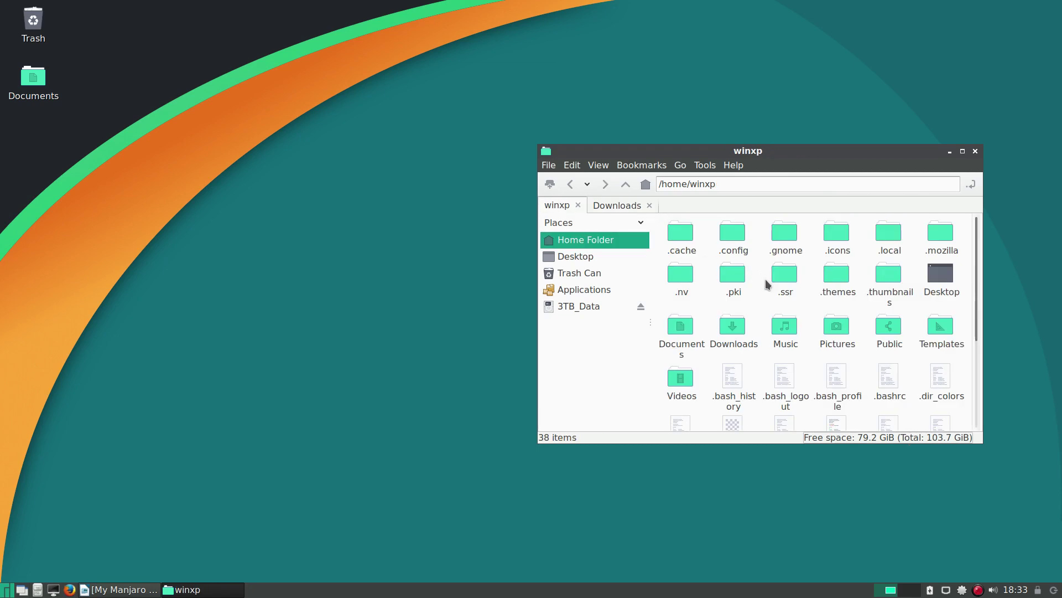
double_click(837, 277)
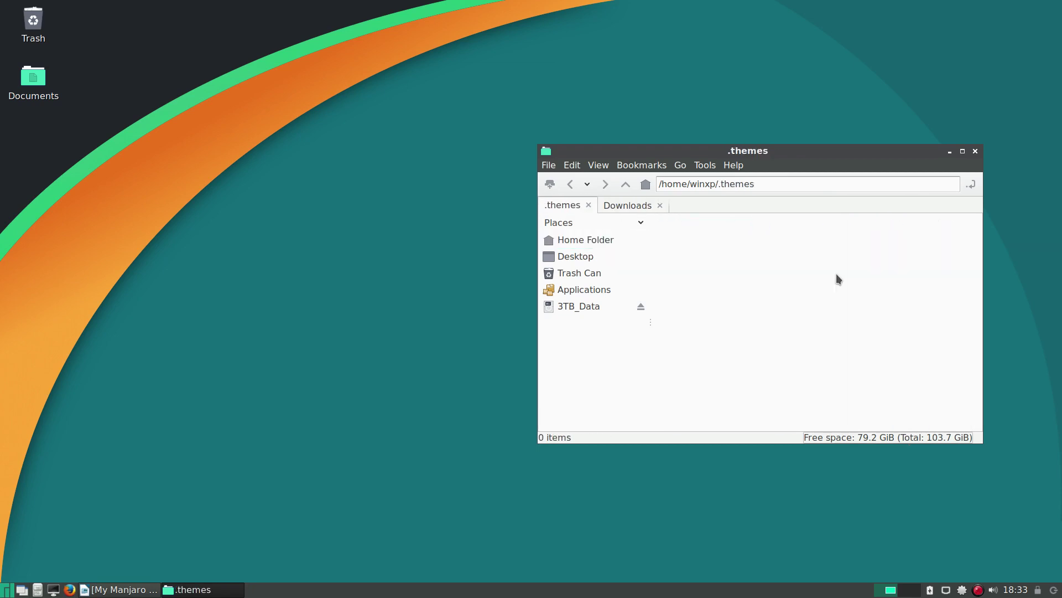
left_click(631, 206)
left_click_drag(697, 240, 724, 263)
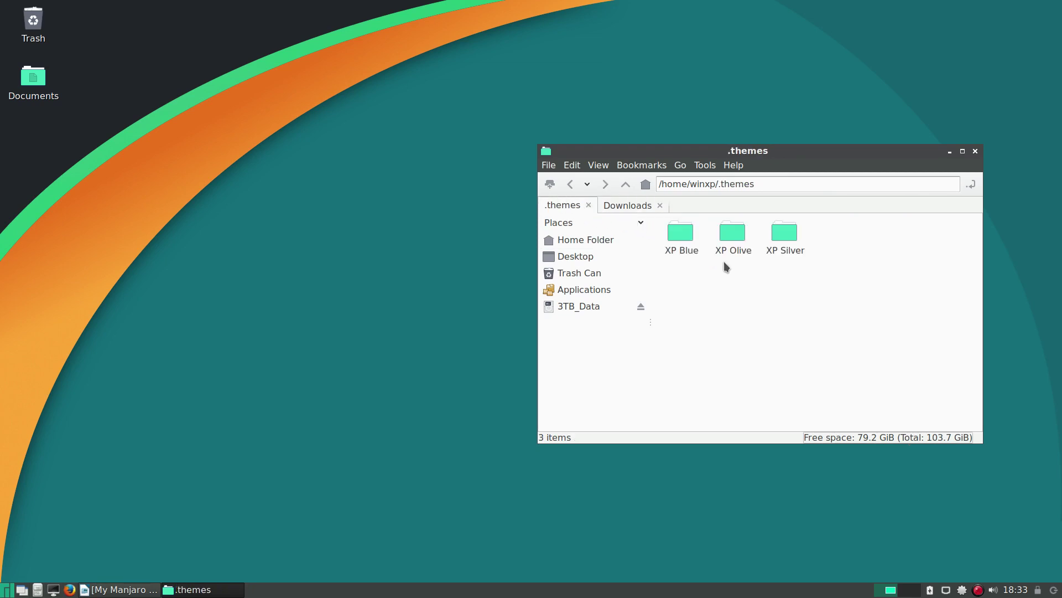
left_click(627, 205)
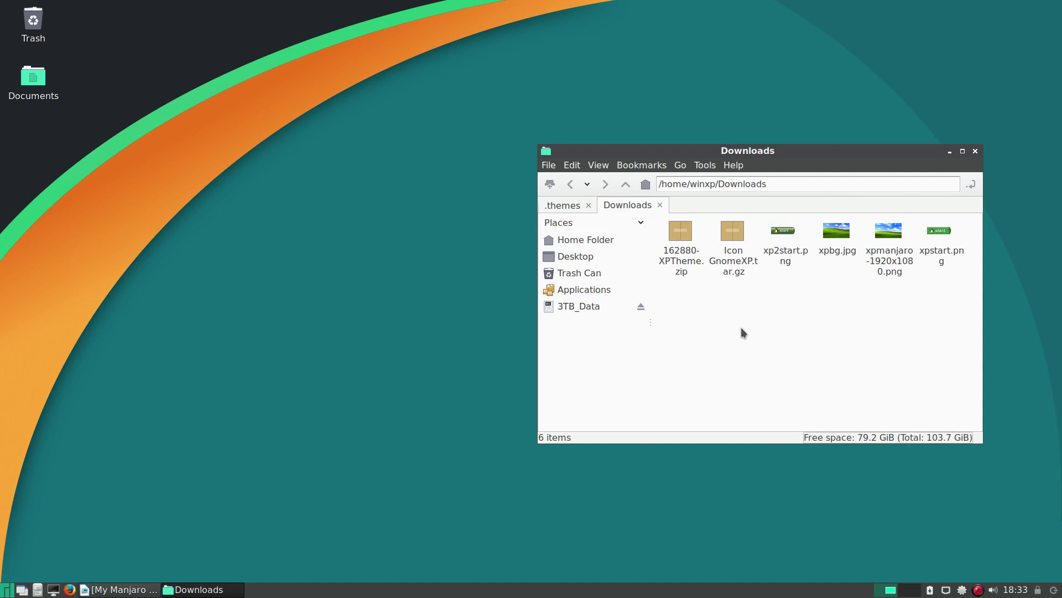
Step: In the home folder, hide hidden files and create a new folder named Themes
left_click(634, 186)
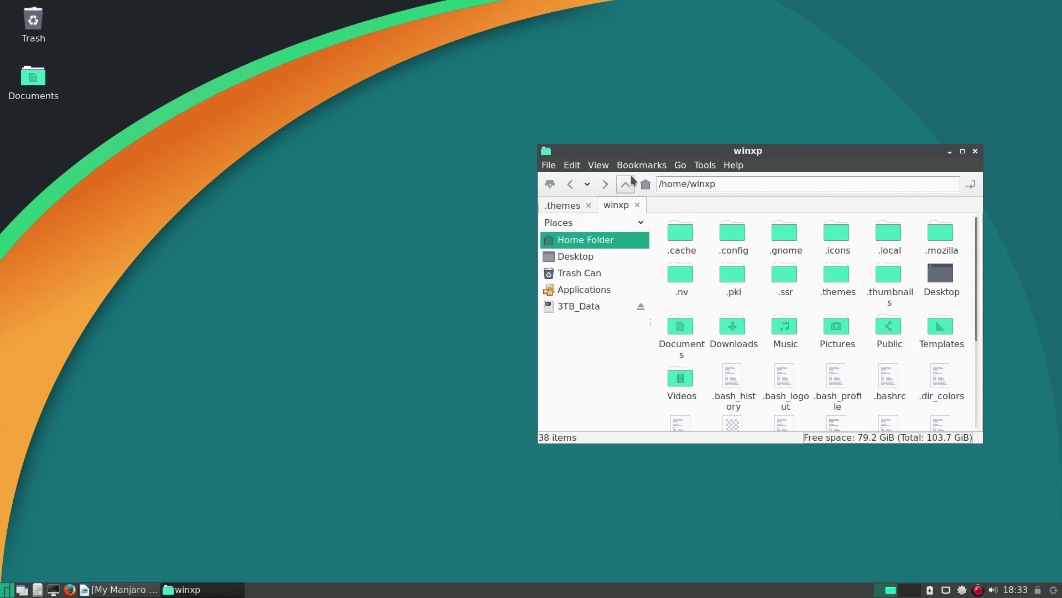
left_click(608, 166)
left_click(609, 201)
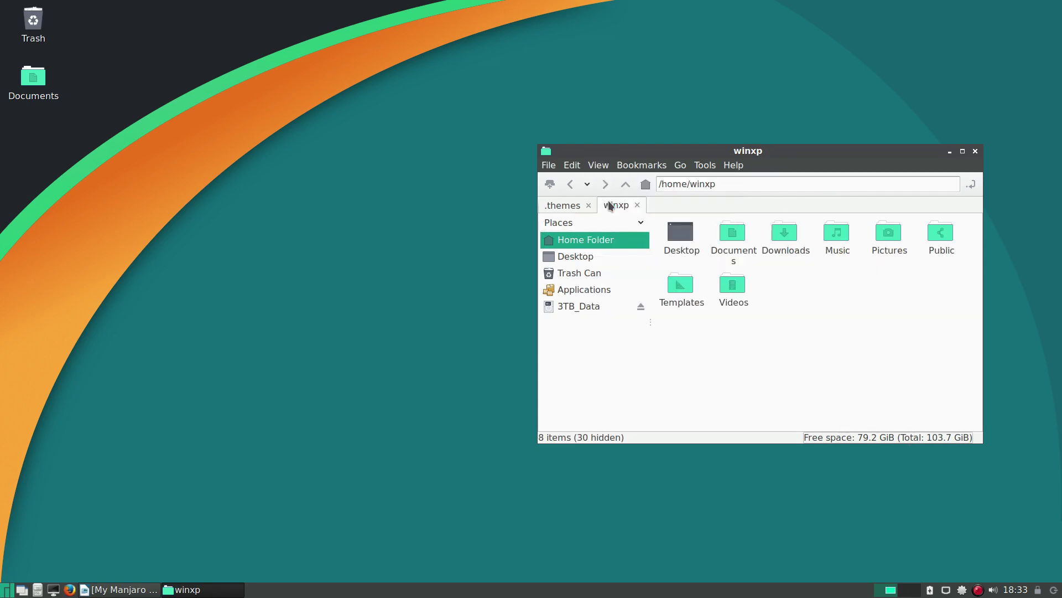
right_click(796, 314)
mouse_move(808, 320)
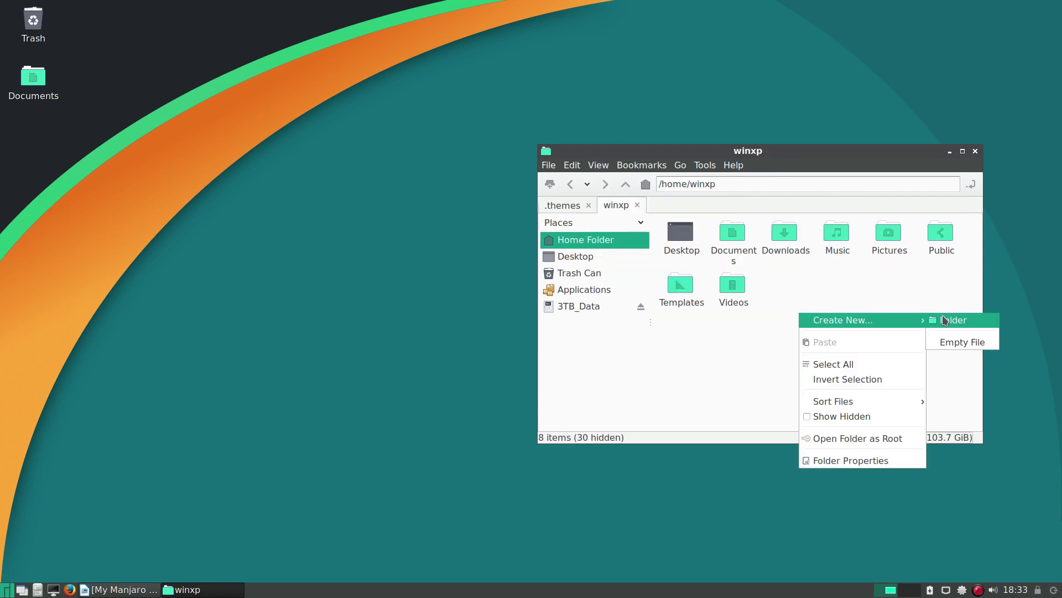
left_click(944, 320)
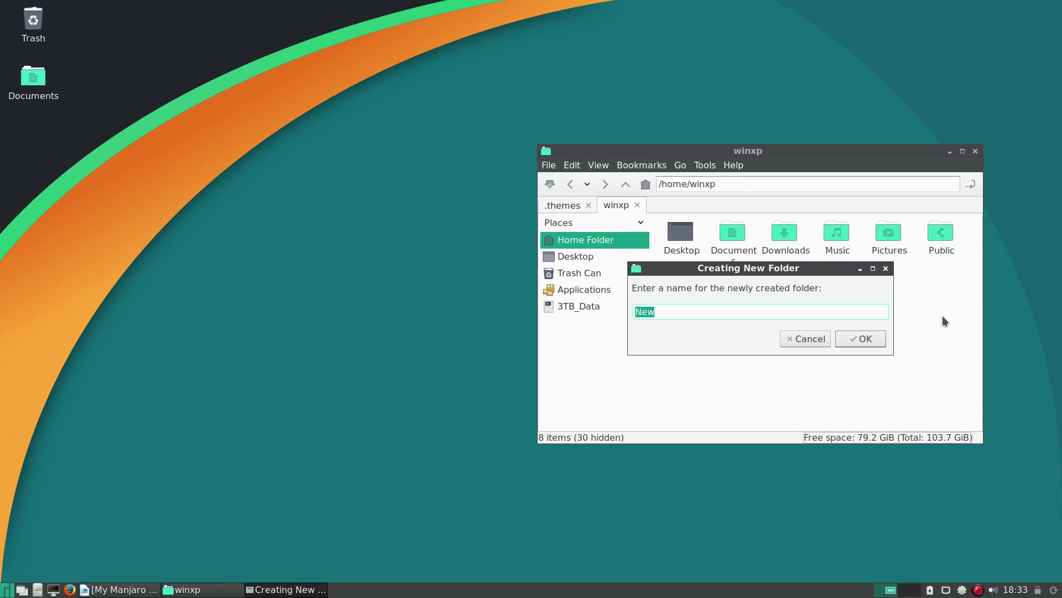
type("Themes")
key("Return")
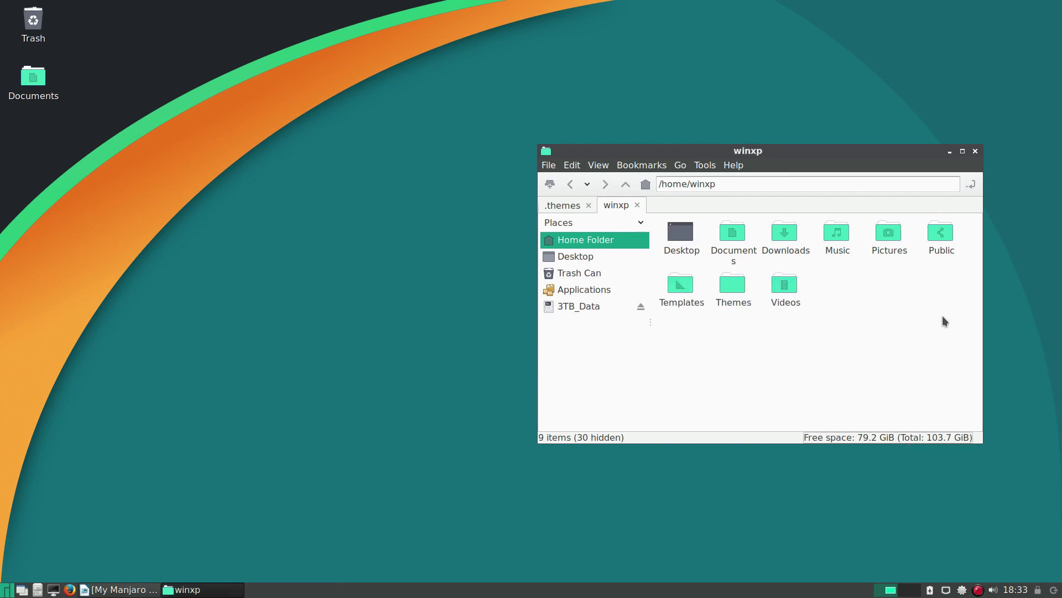
Step: Reopen Downloads in one tab and open the new Themes folder in the other
double_click(784, 234)
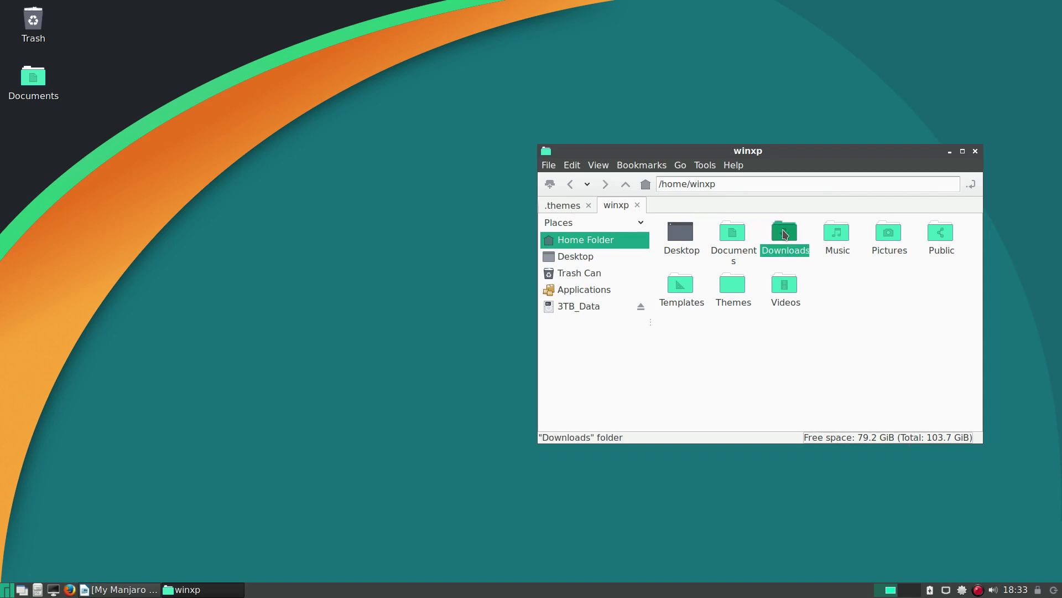
left_click(572, 201)
left_click(644, 186)
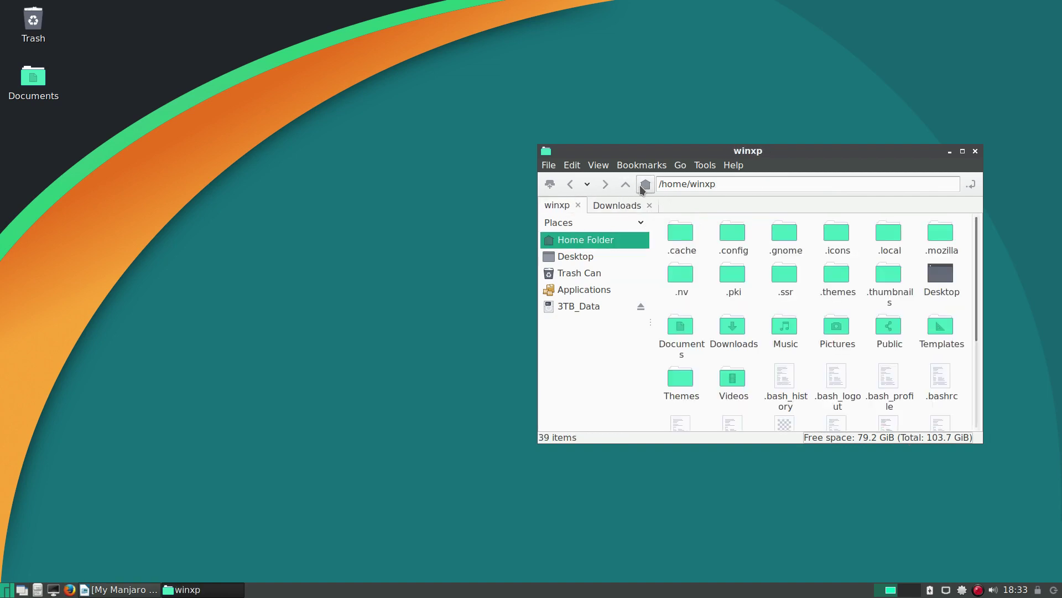
left_click(604, 165)
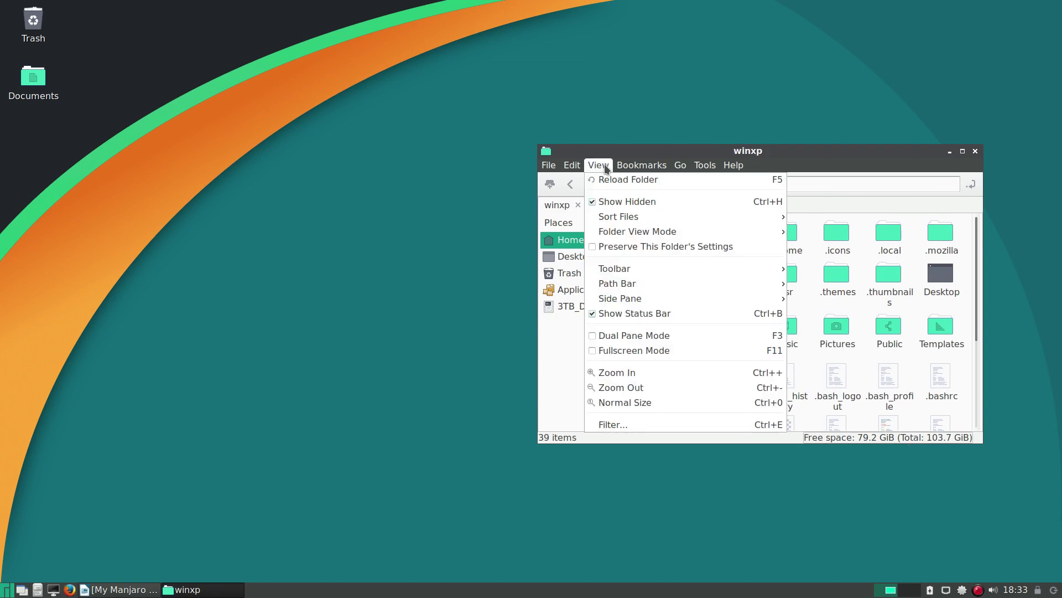
left_click(613, 202)
double_click(732, 285)
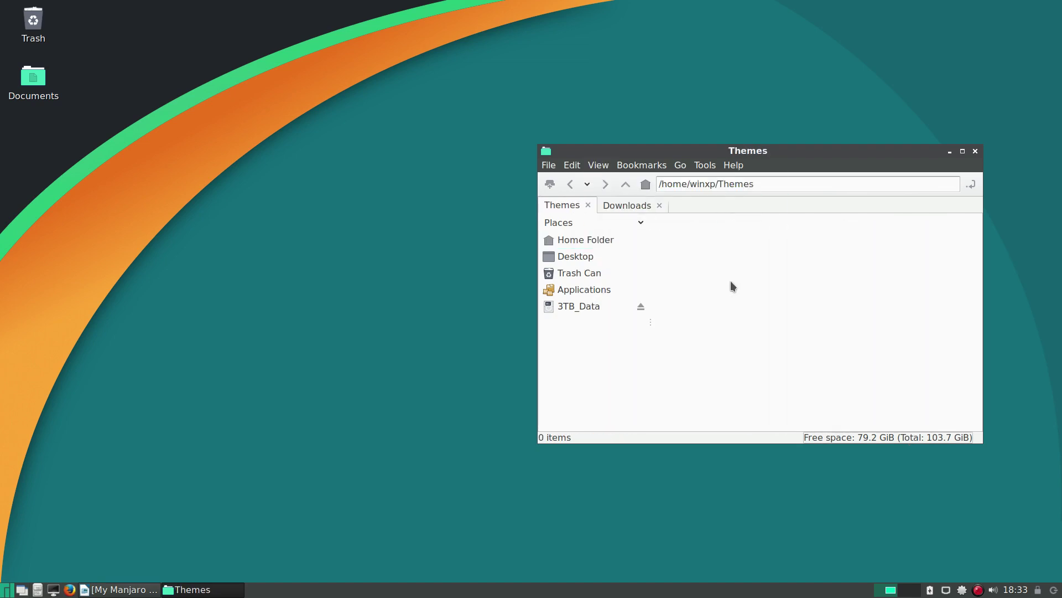
Step: Move xp2start.png, xpbg.jpg, xpmanjaro-1920x1080.png and xpstart.png from Downloads into Themes, then verify both tabs
left_click(622, 206)
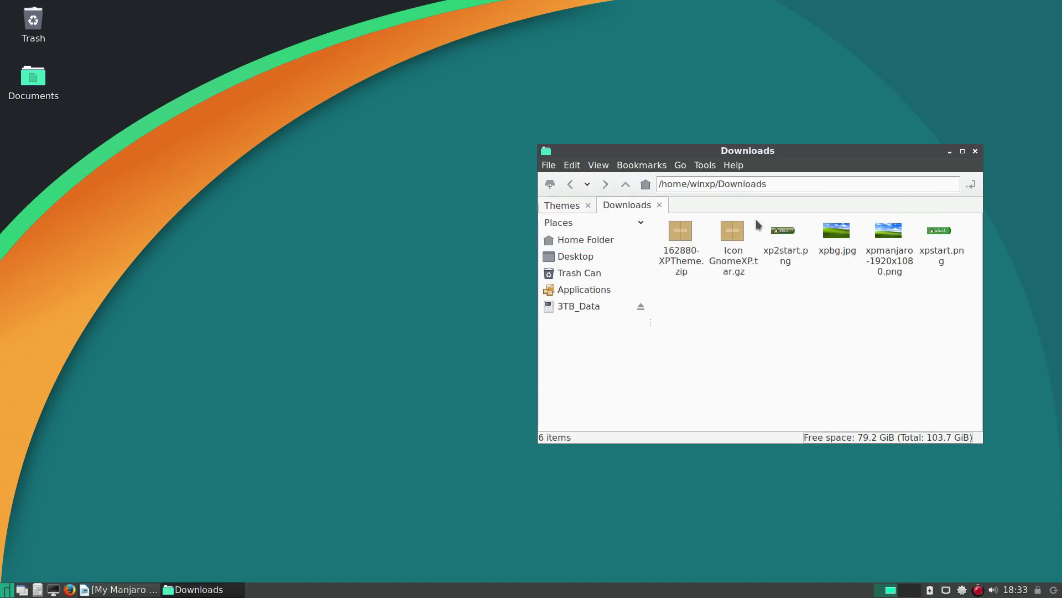
left_click_drag(758, 224, 964, 265)
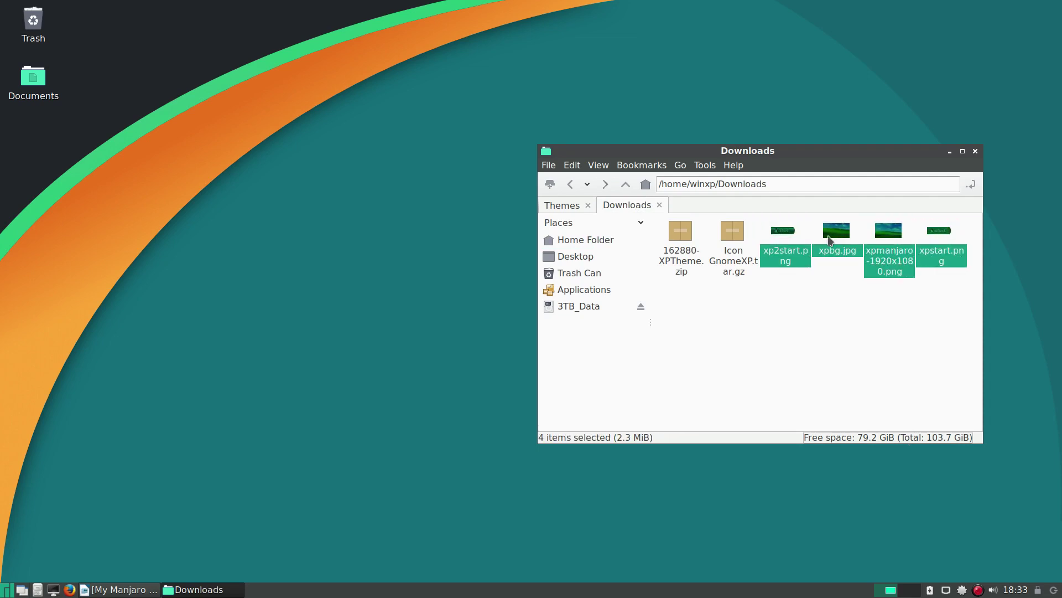
left_click_drag(830, 239, 747, 268)
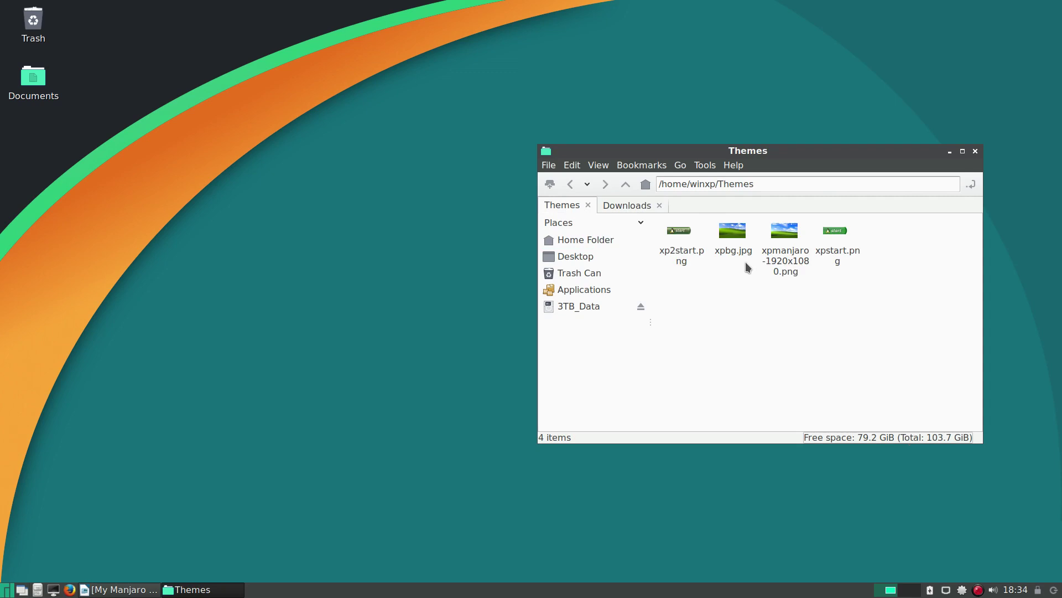
left_click(629, 209)
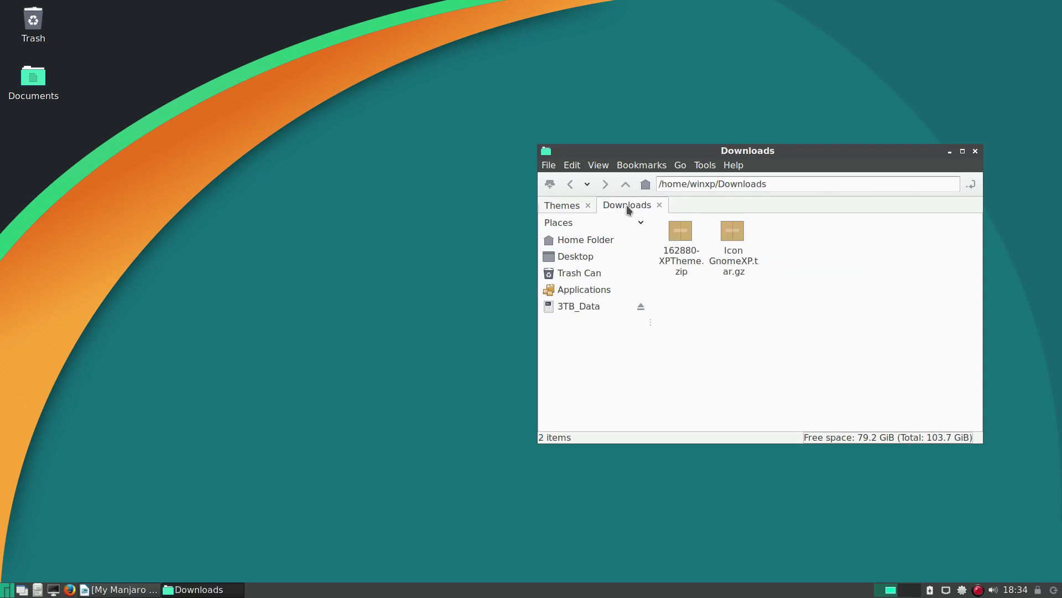
left_click(565, 205)
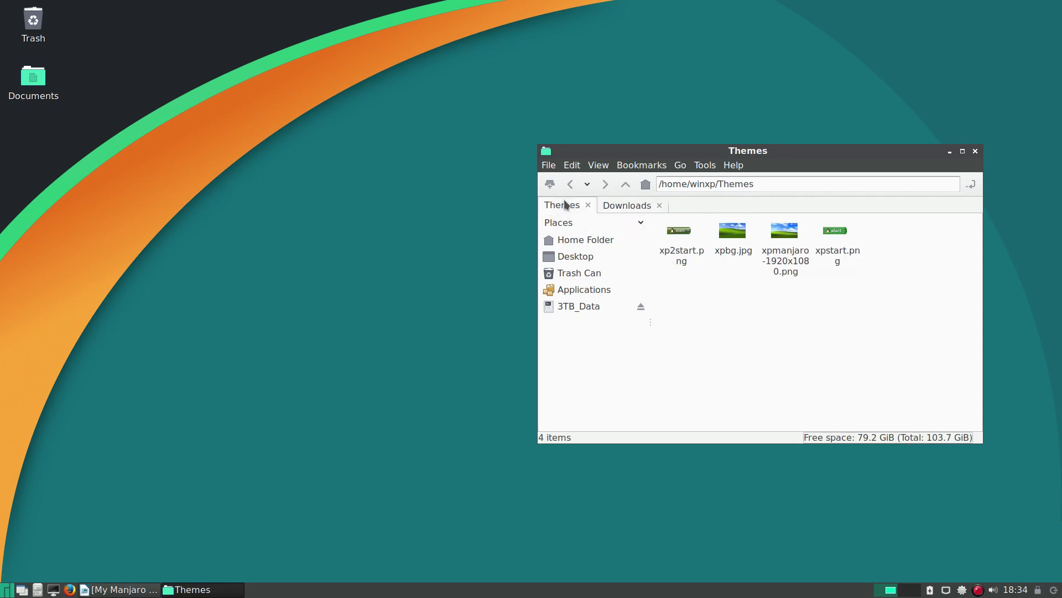
Step: Minimize the file manager and set ~/Themes/xpmanjaro-1920x1080.png as wallpaper in Desktop Preferences
left_click(951, 152)
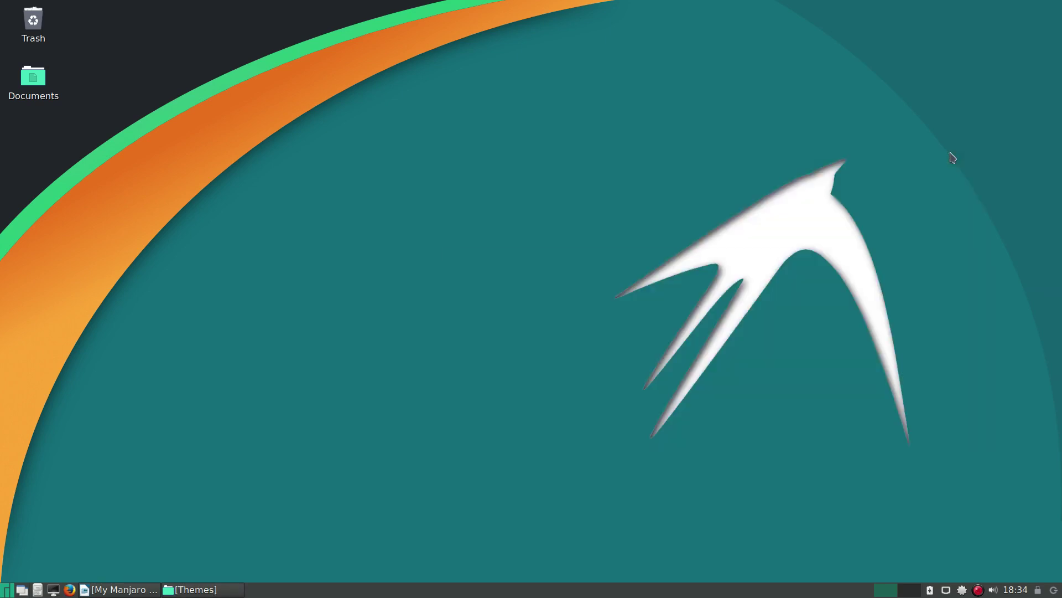
right_click(358, 240)
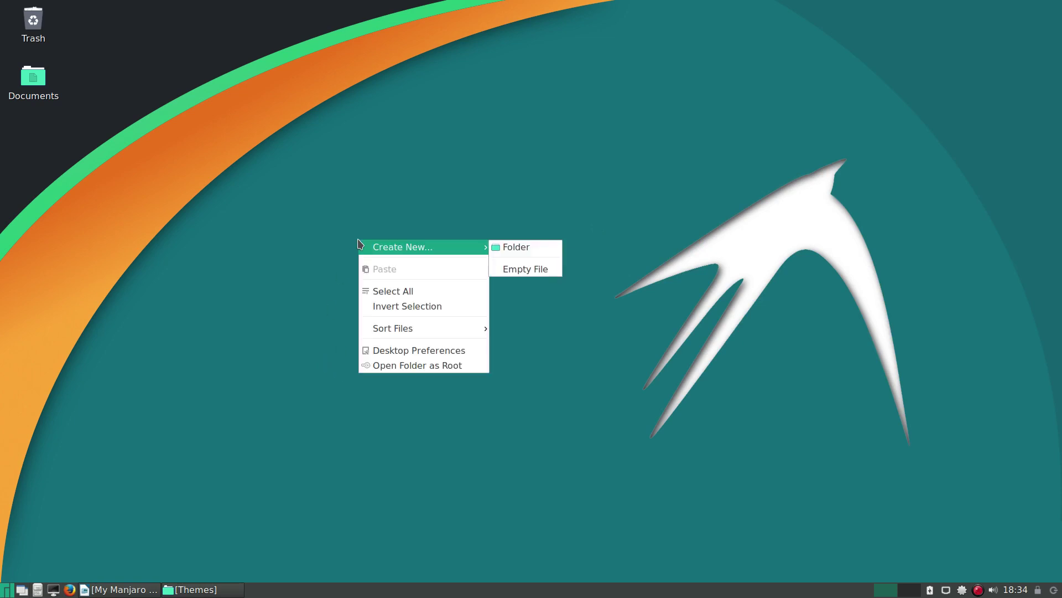
left_click(406, 352)
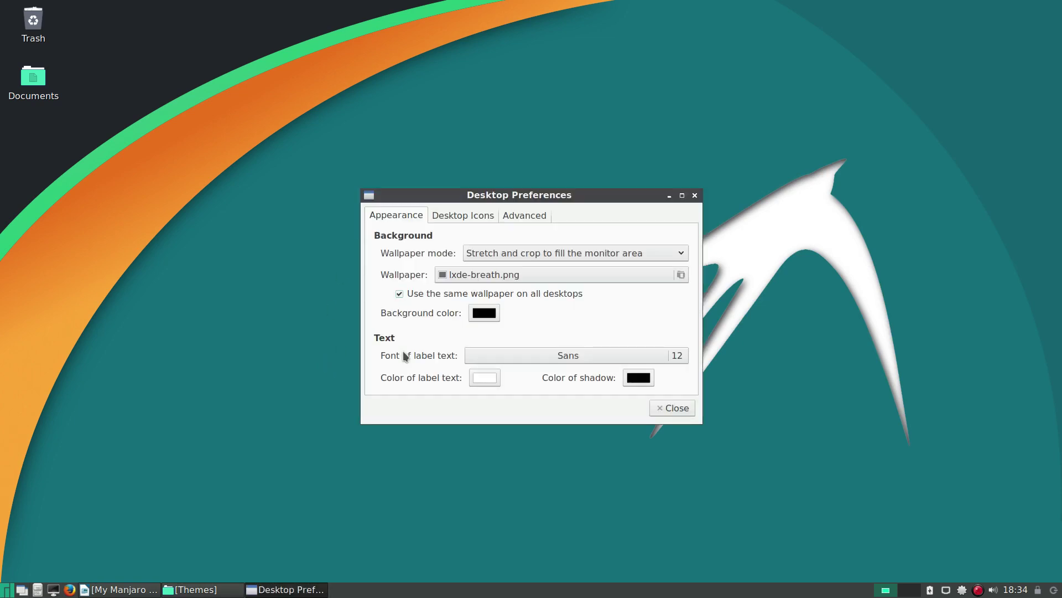
left_click(480, 271)
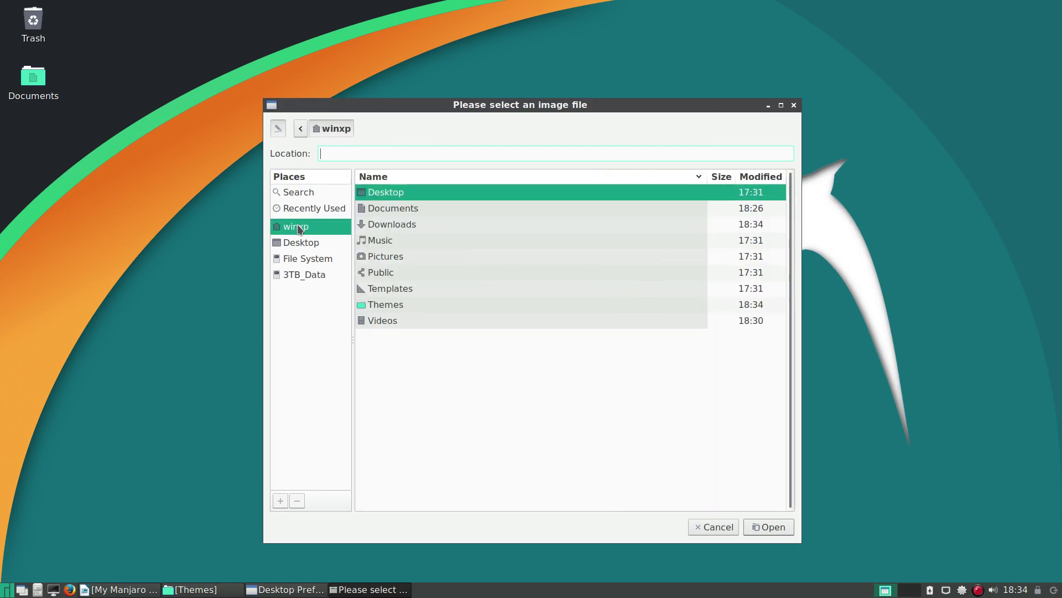
double_click(374, 305)
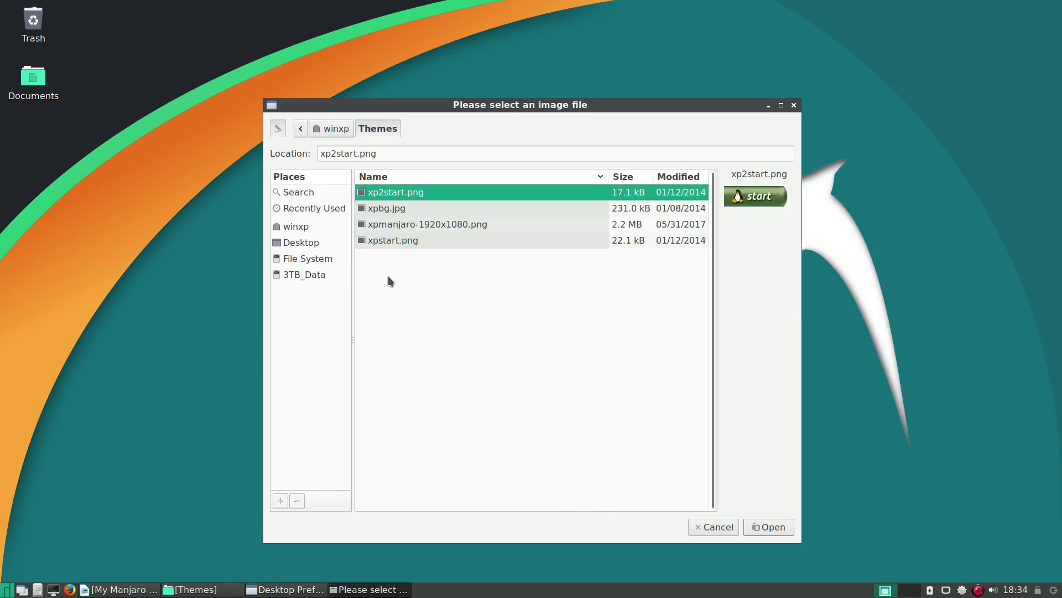
left_click(419, 225)
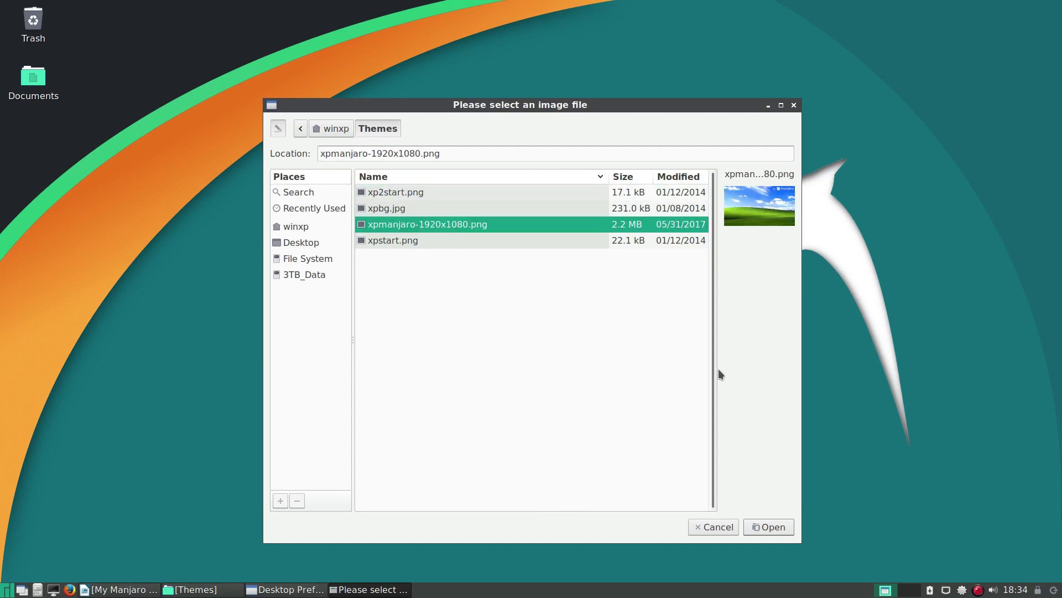
left_click(790, 526)
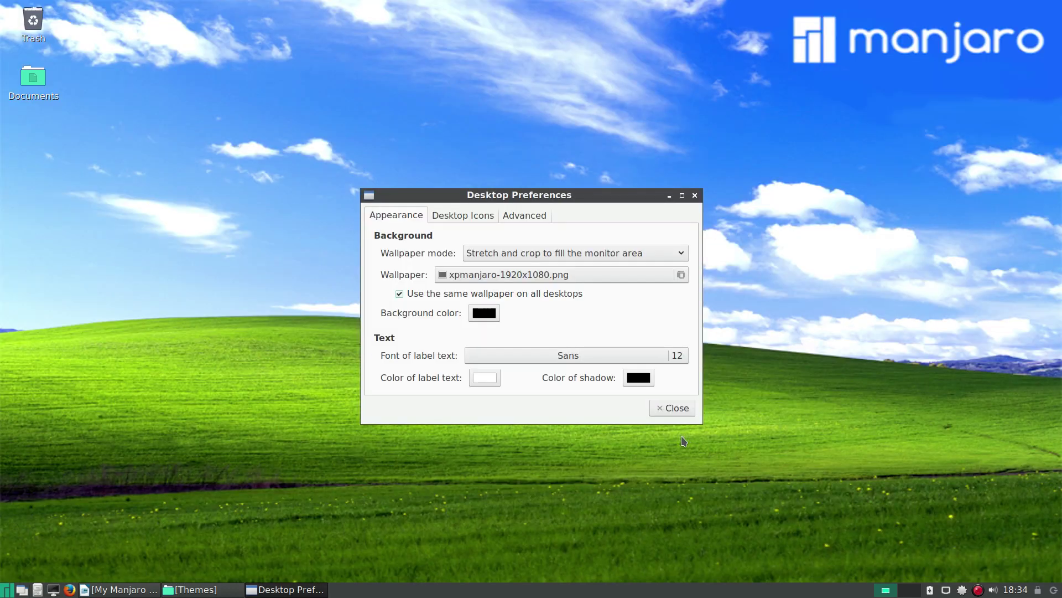
left_click(673, 407)
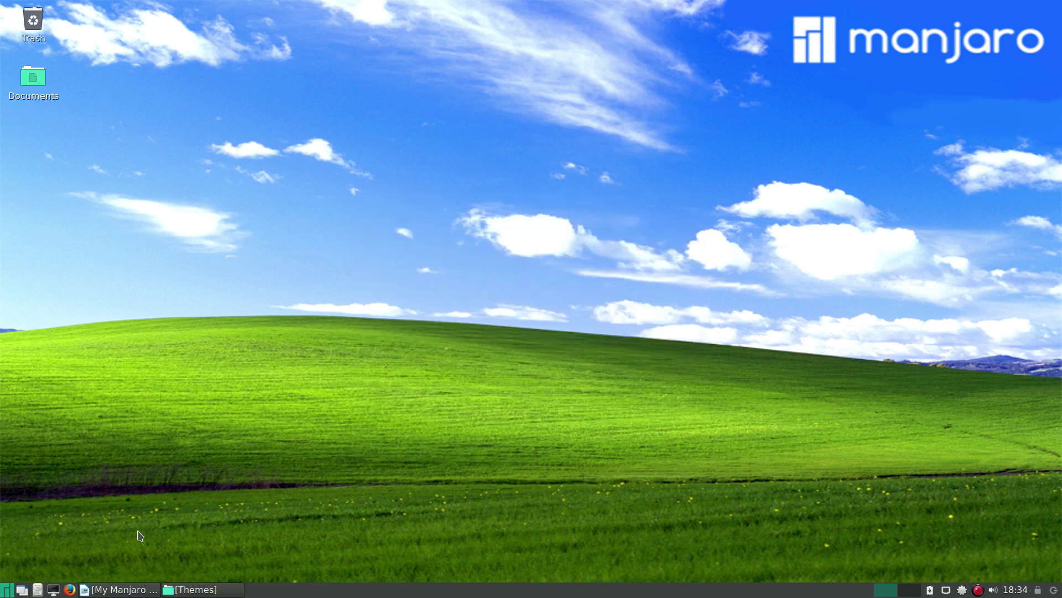
Step: In Customize Look and Feel, preview the XP styles and apply the XP Blue widget theme
left_click(7, 589)
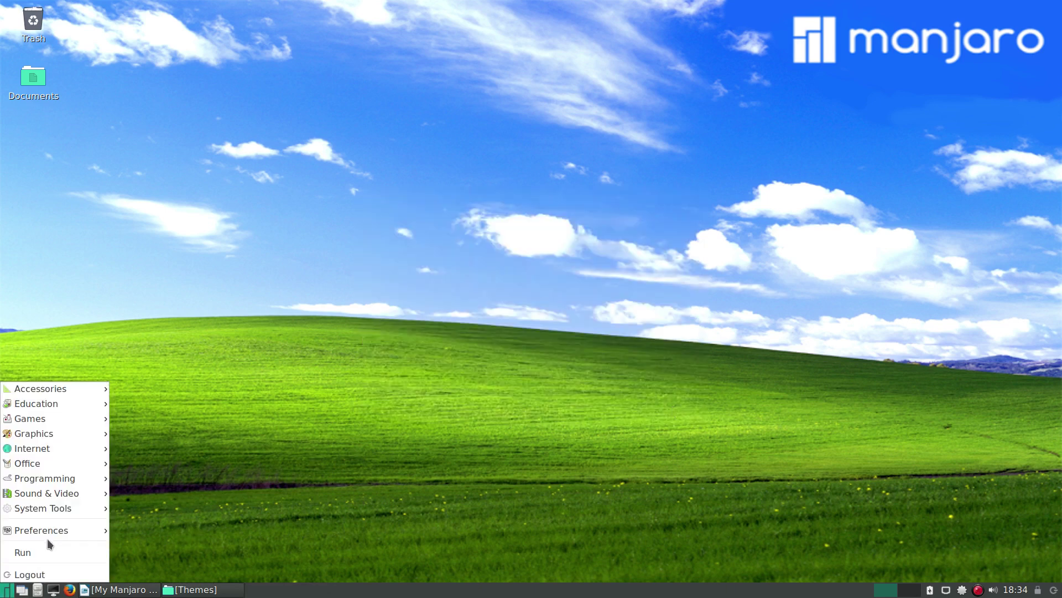
mouse_move(50, 534)
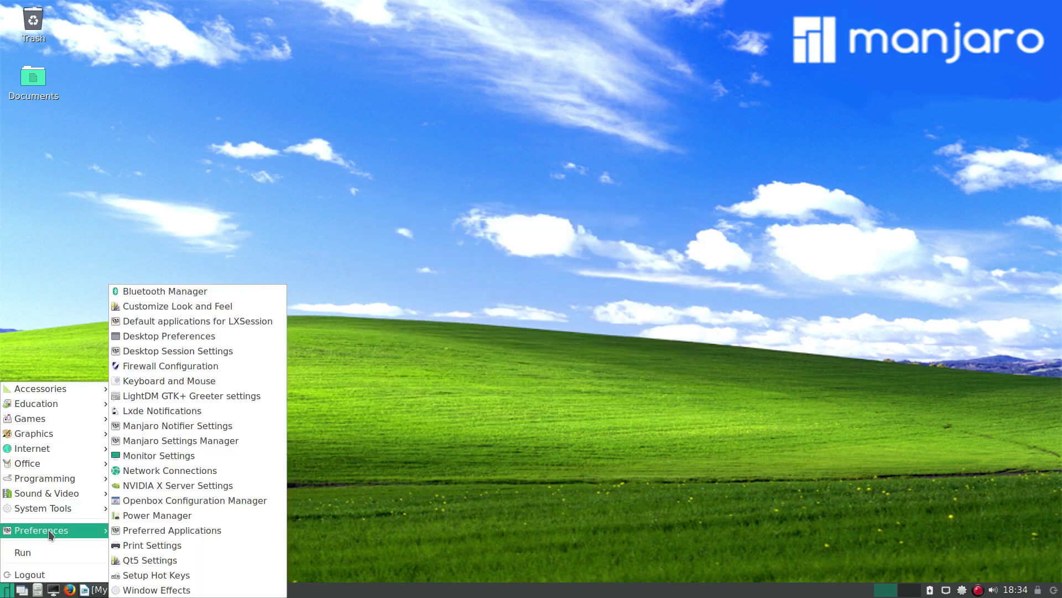
left_click(203, 304)
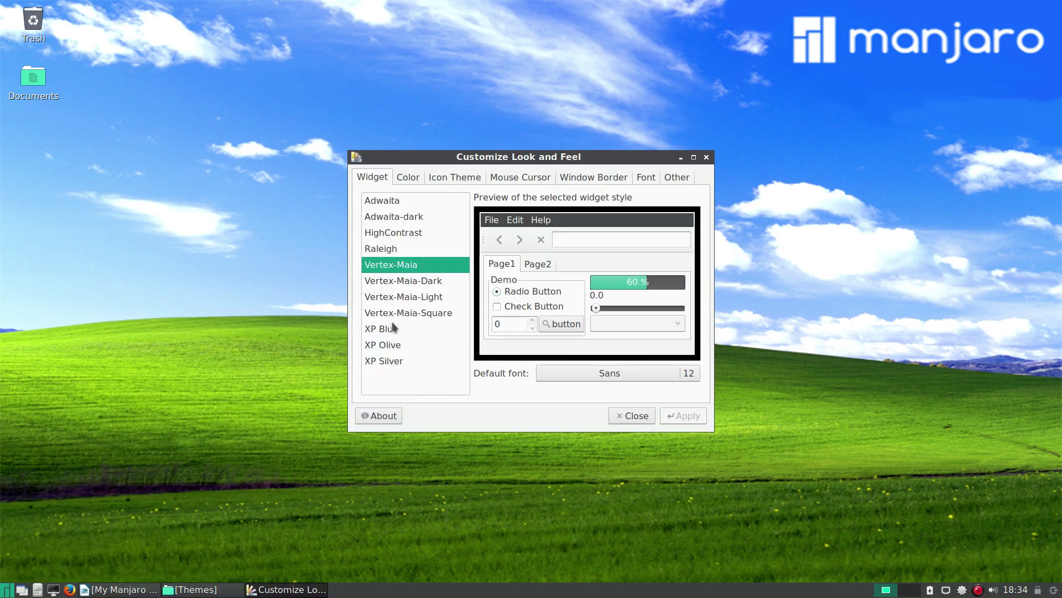
left_click(393, 328)
left_click(394, 341)
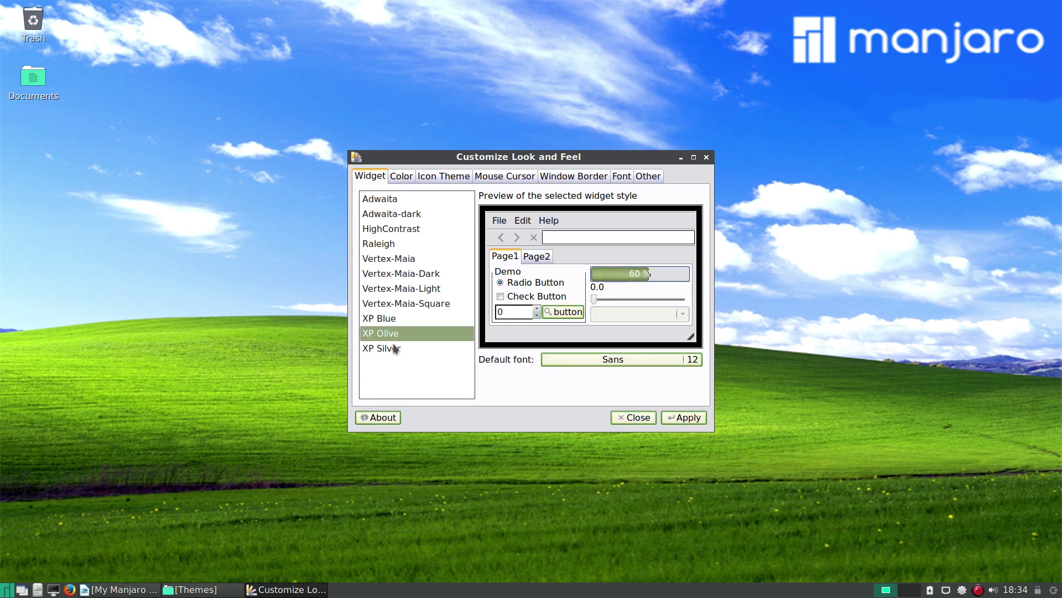
left_click(394, 346)
left_click(398, 319)
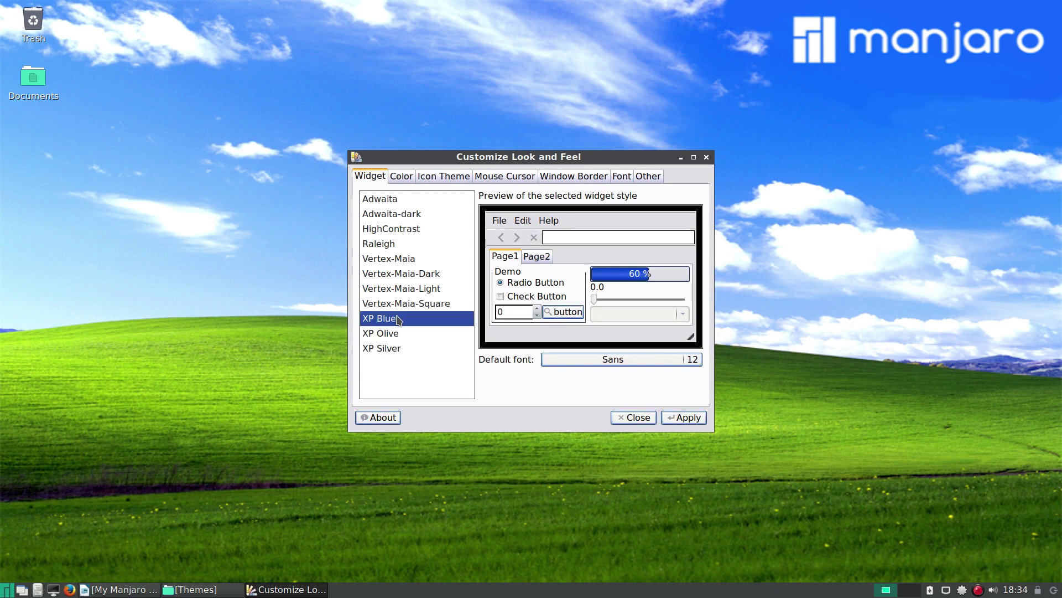
left_click(682, 416)
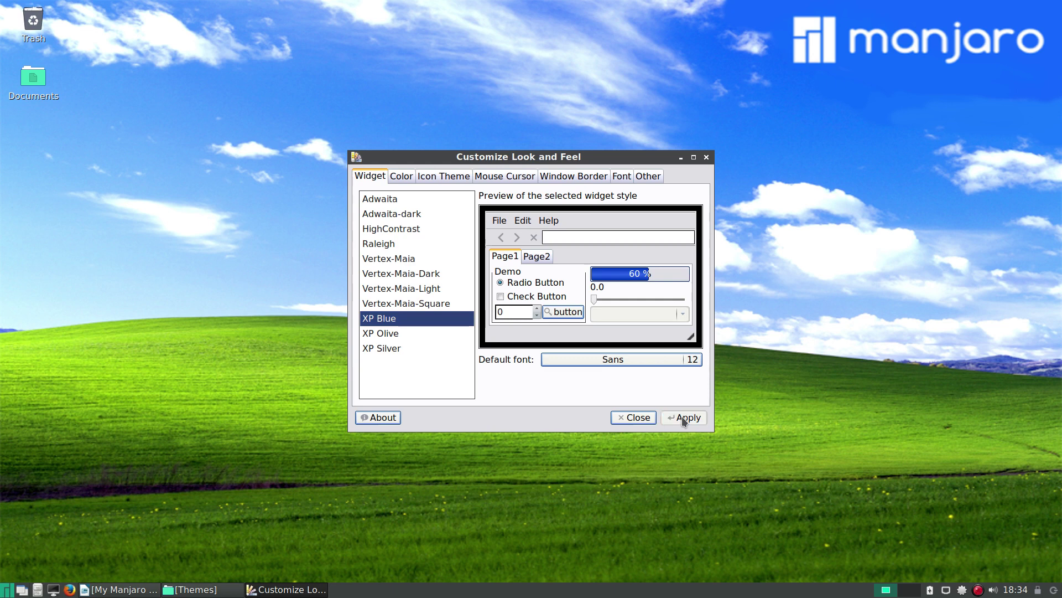
Step: Apply the GnomeXP icon theme
left_click(447, 177)
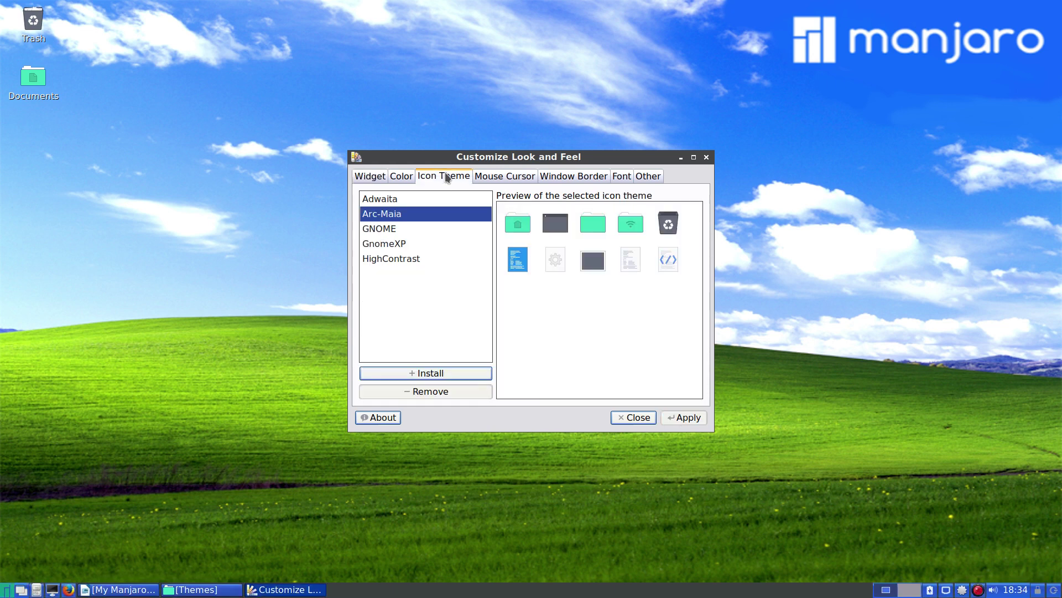
left_click(394, 244)
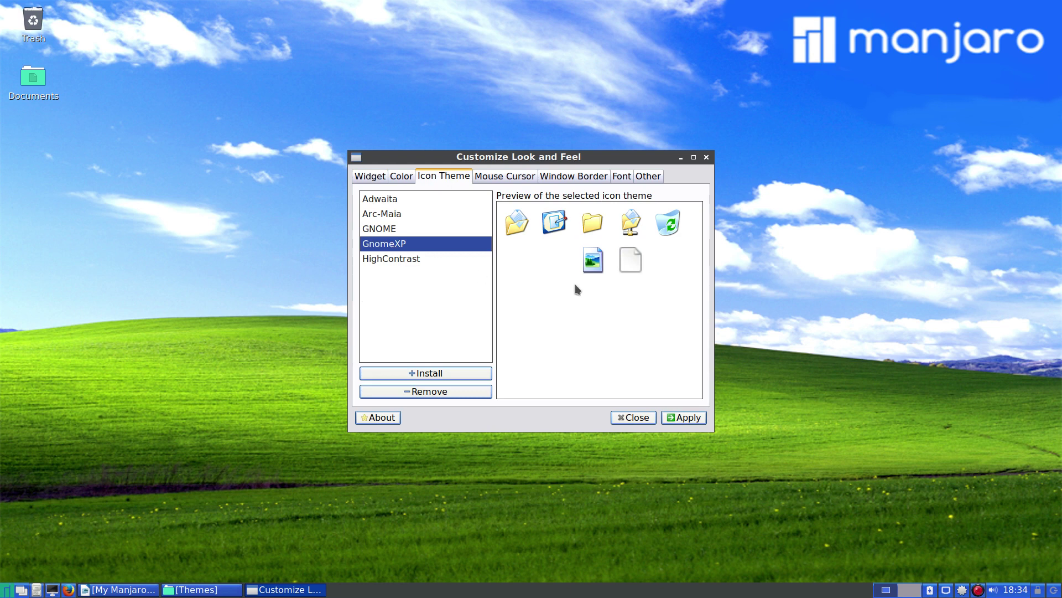
left_click(672, 419)
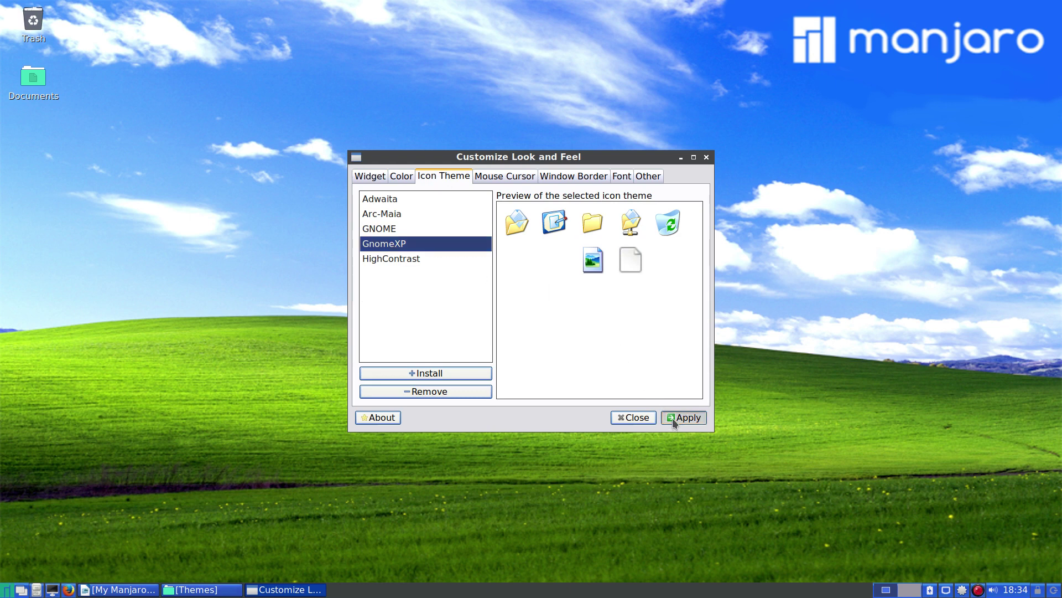
Step: Preview the XP borders, apply XP Blue window borders and close the settings
left_click(575, 177)
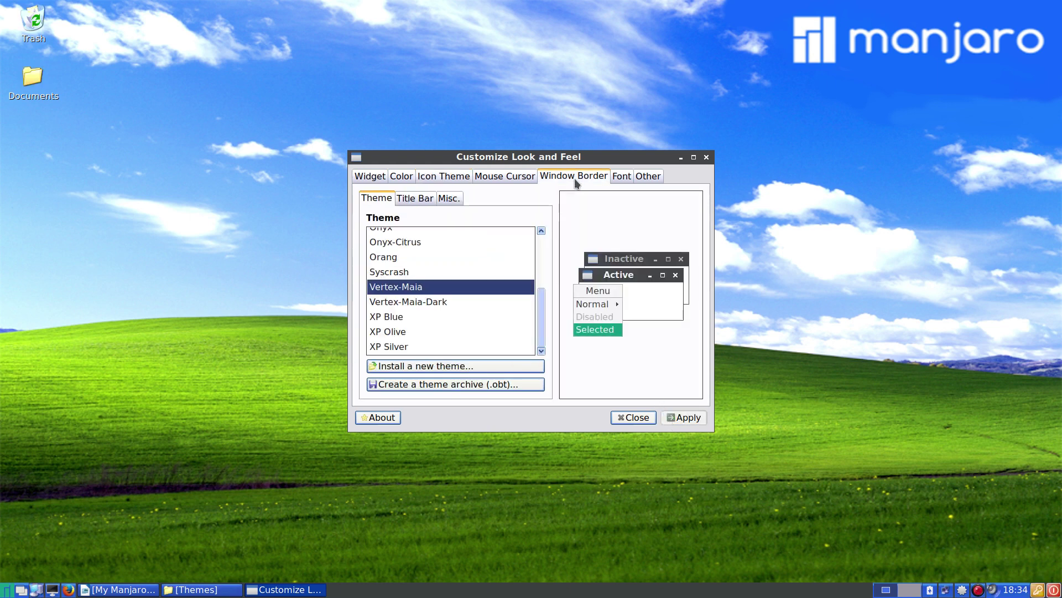
left_click(422, 318)
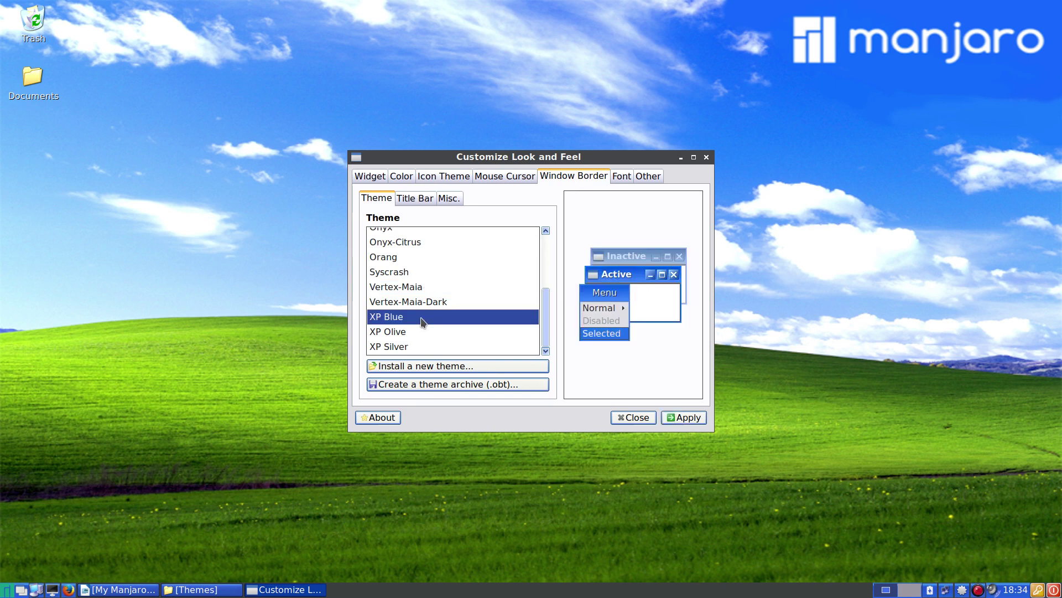
left_click(420, 332)
left_click(418, 346)
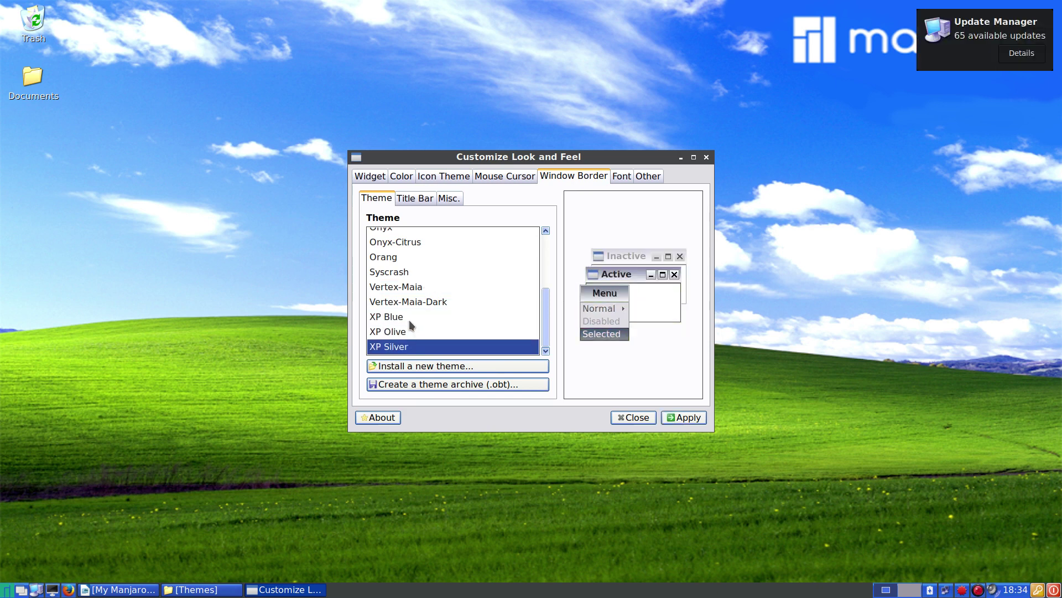
left_click(412, 320)
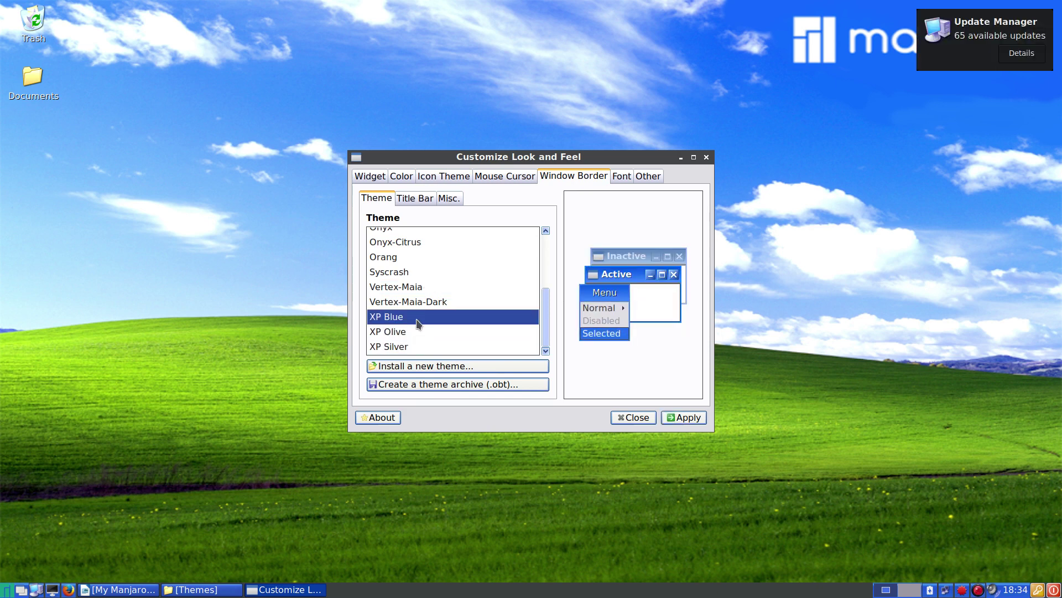
left_click(681, 418)
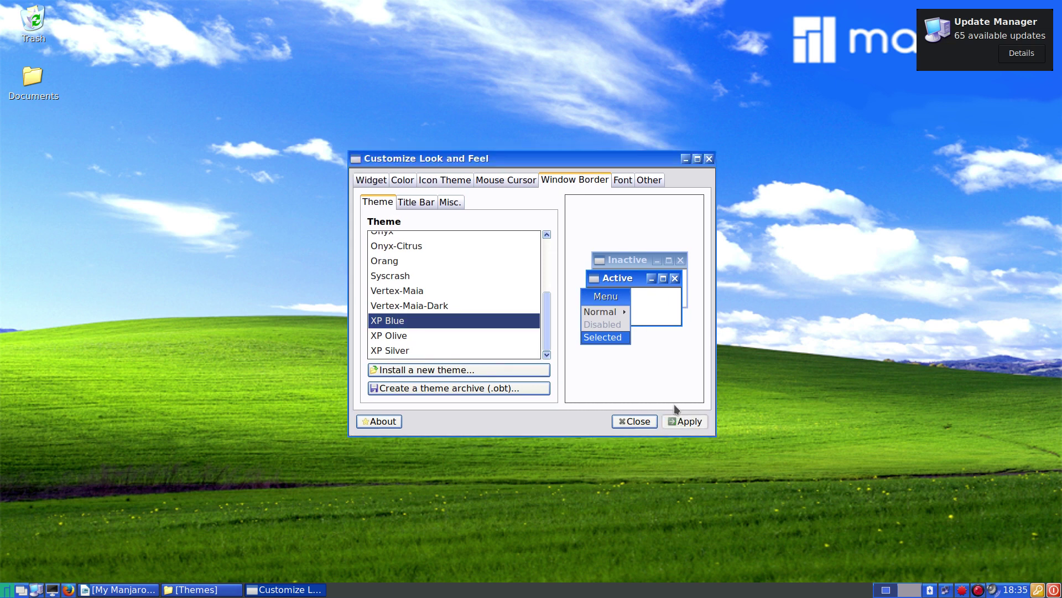
left_click(644, 420)
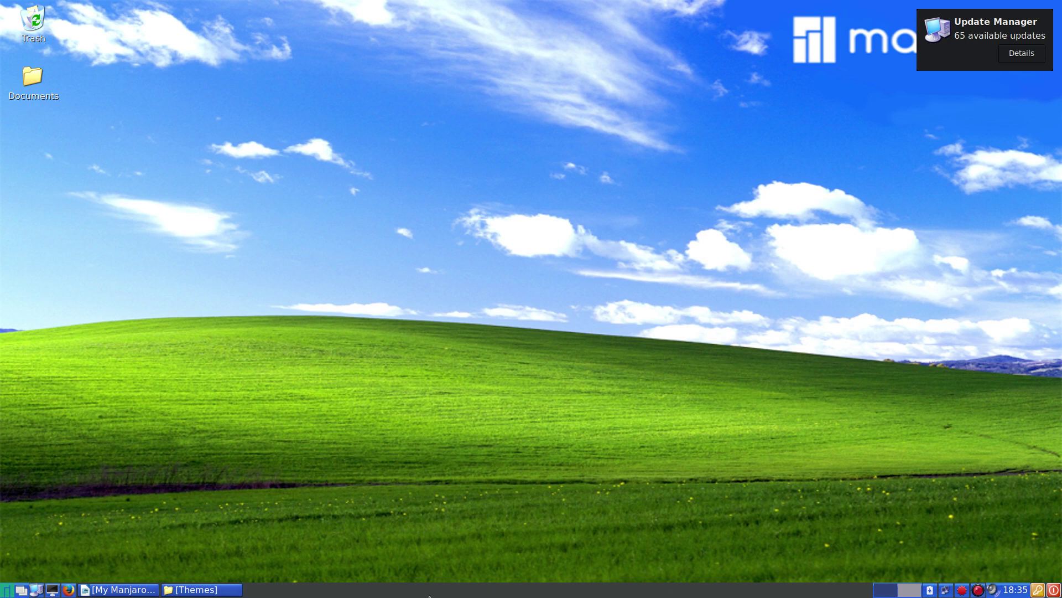
Step: Run lxpanelctl restart in a new LXTerminal window, then close the terminal
left_click(54, 590)
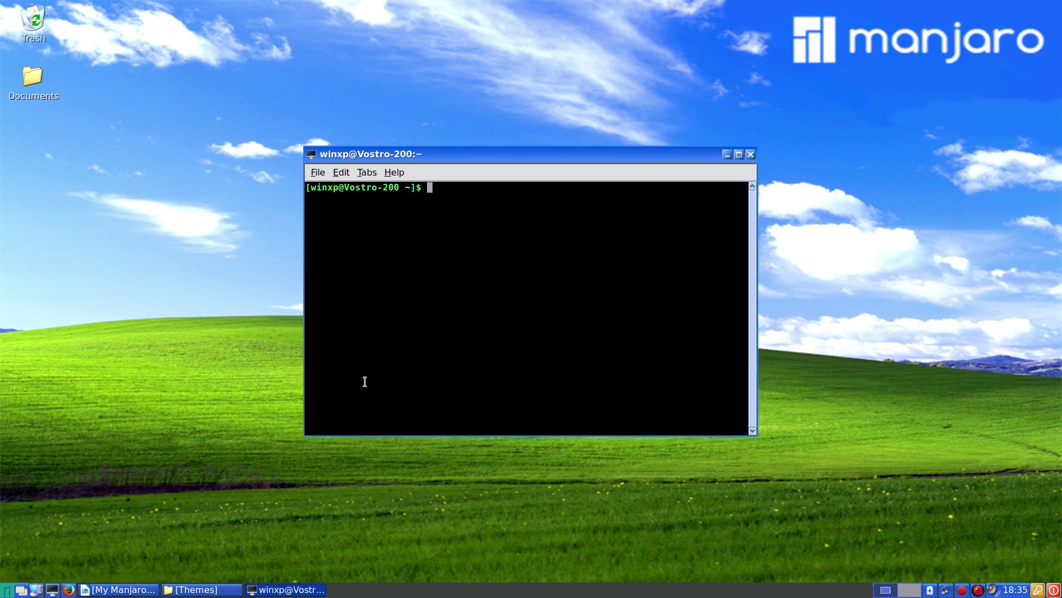
type("lxpanelctl restart")
key("Return")
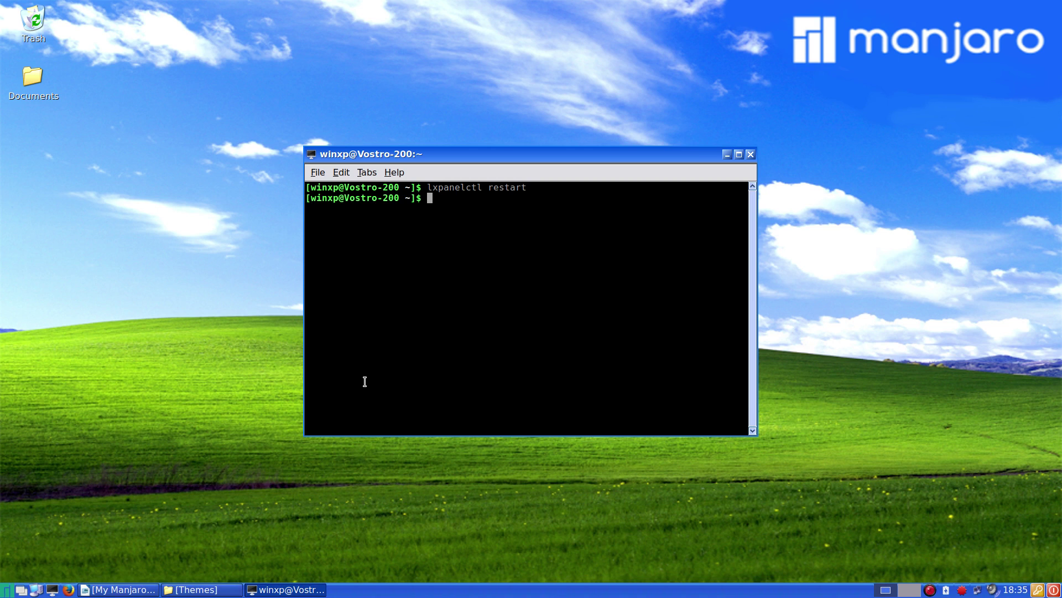
left_click(751, 155)
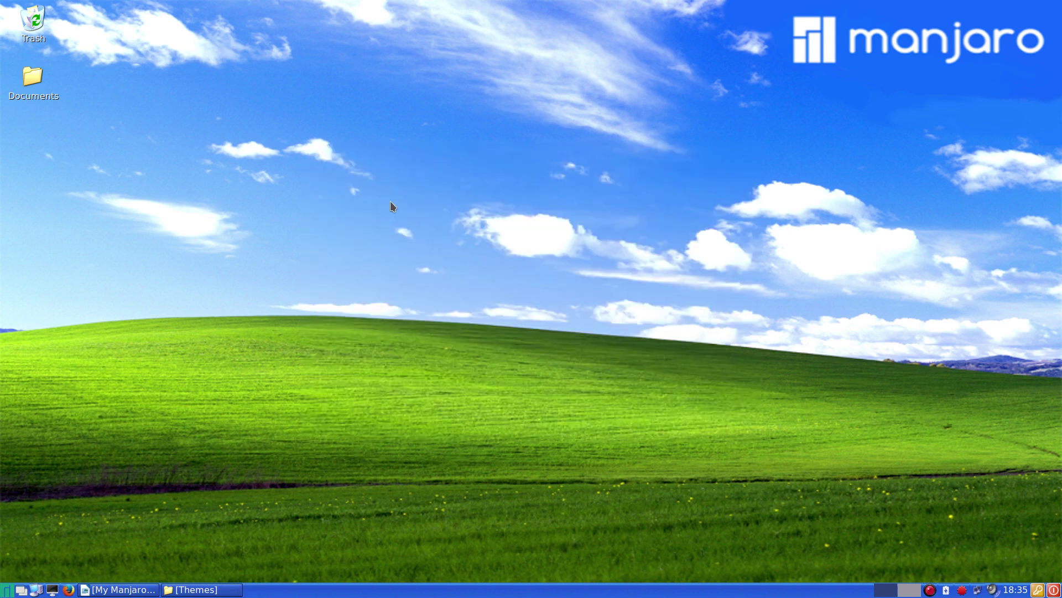
Step: In the Menu button settings, replace xp2start.png with ~/Themes/xpstart.png as the icon
right_click(7, 592)
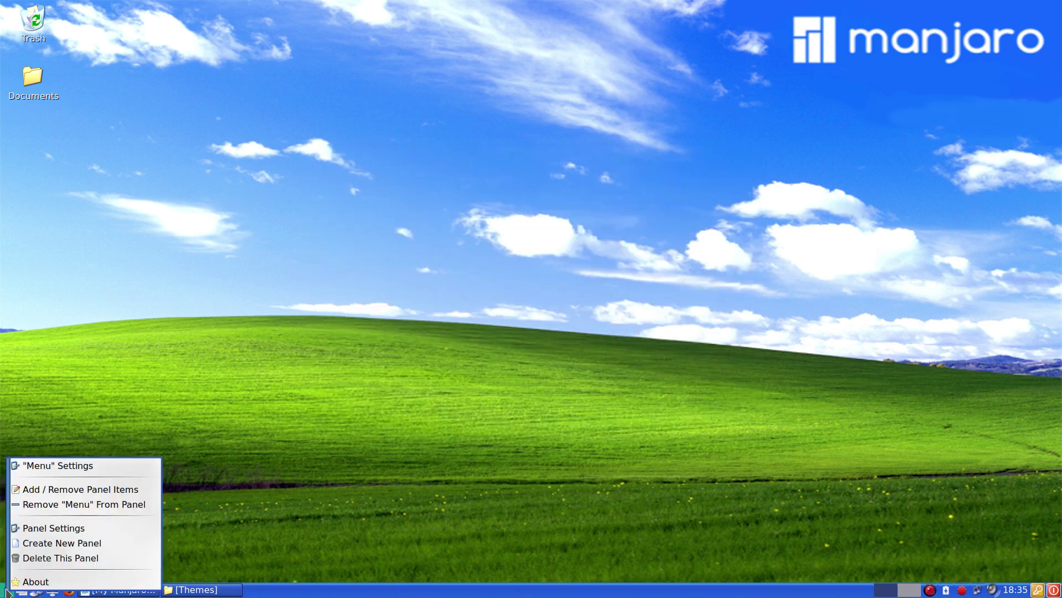
left_click(78, 467)
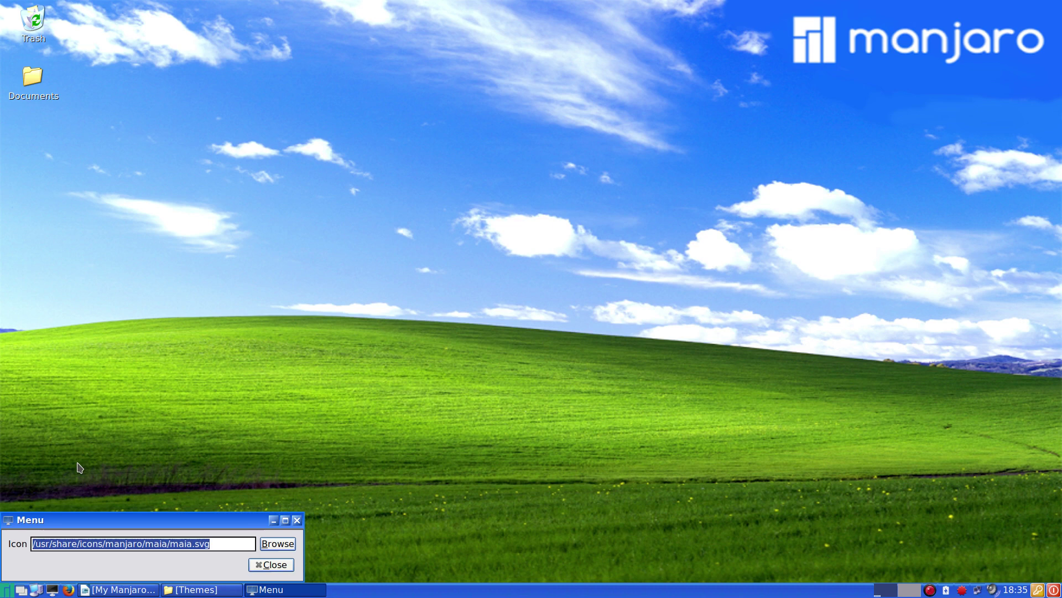
left_click(278, 544)
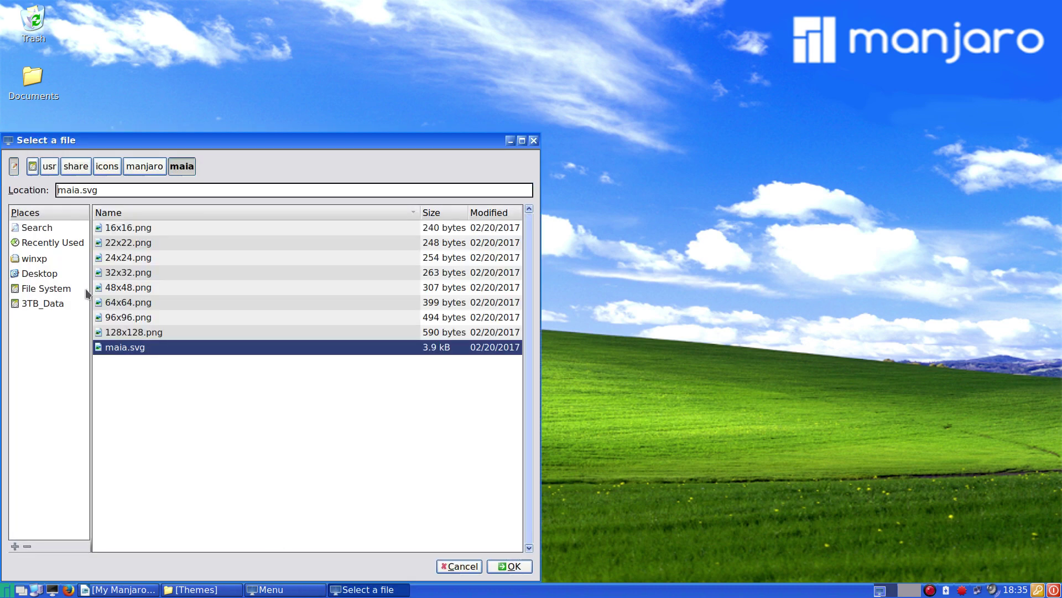
left_click(48, 258)
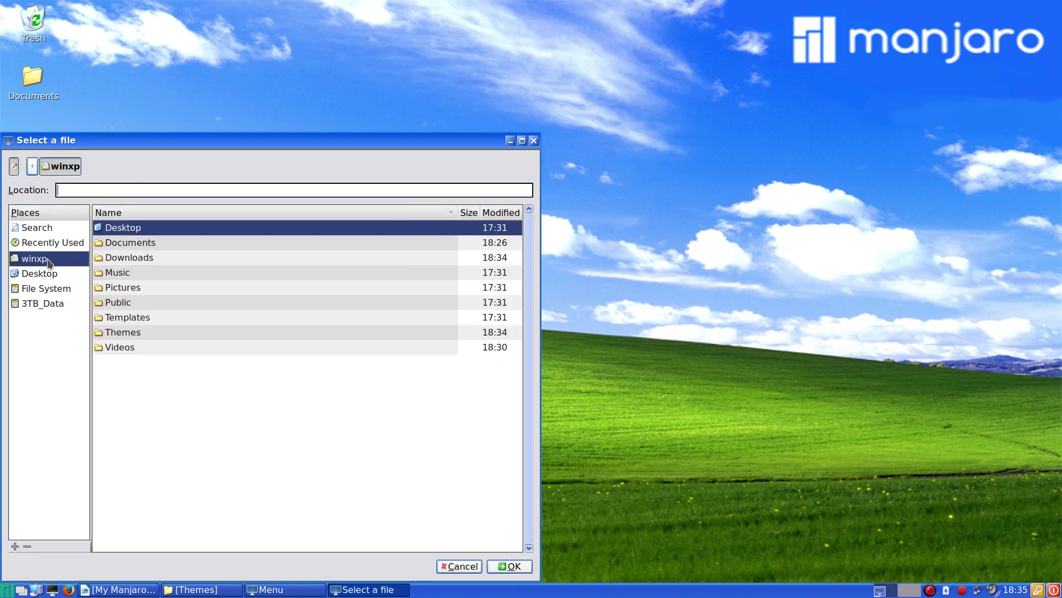
double_click(114, 333)
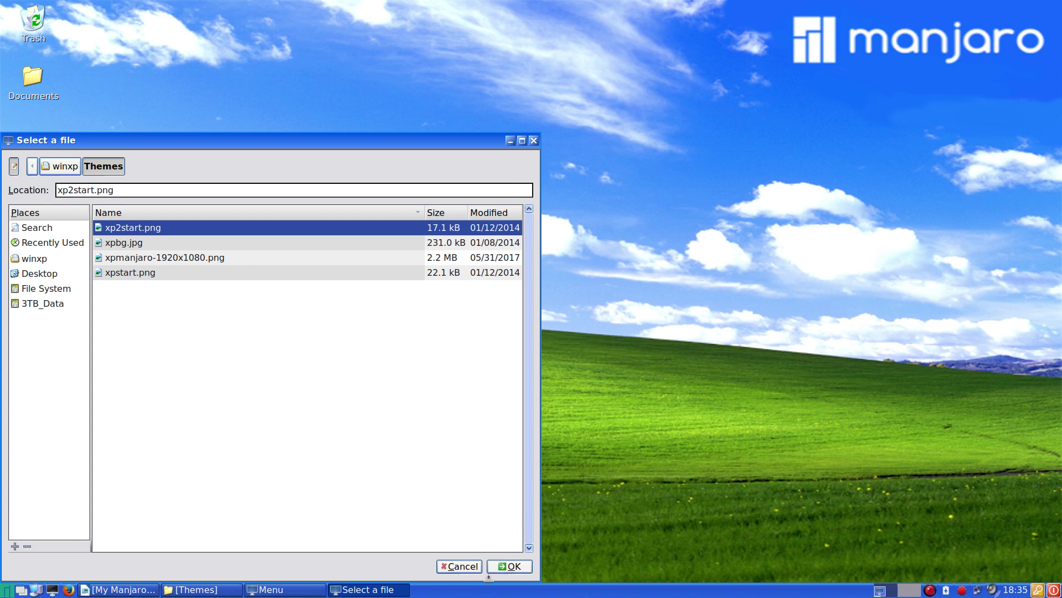
left_click(507, 567)
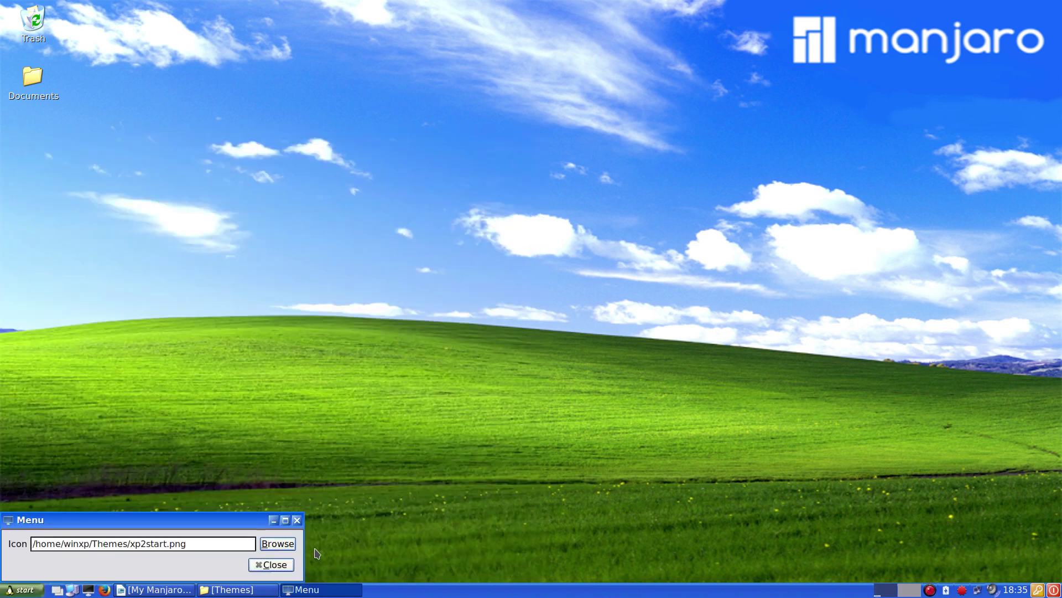
left_click(274, 545)
left_click(177, 273)
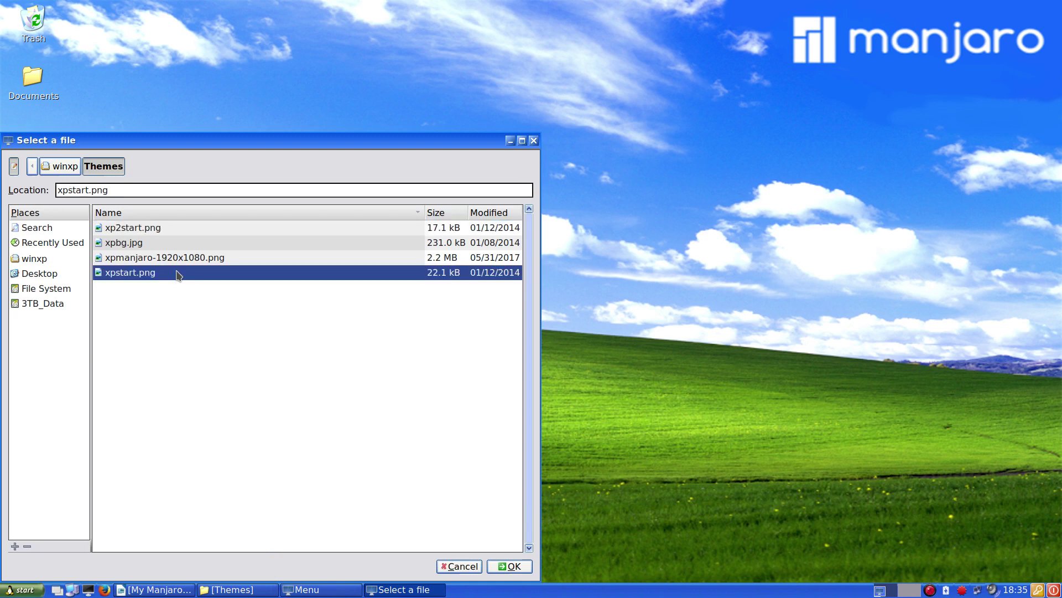
left_click(508, 566)
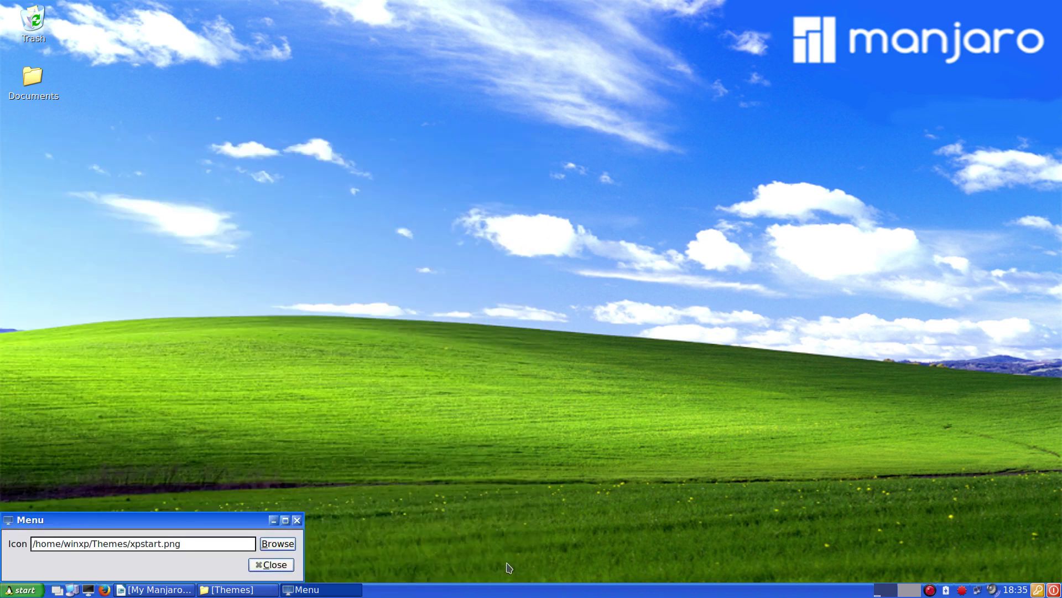
left_click(279, 569)
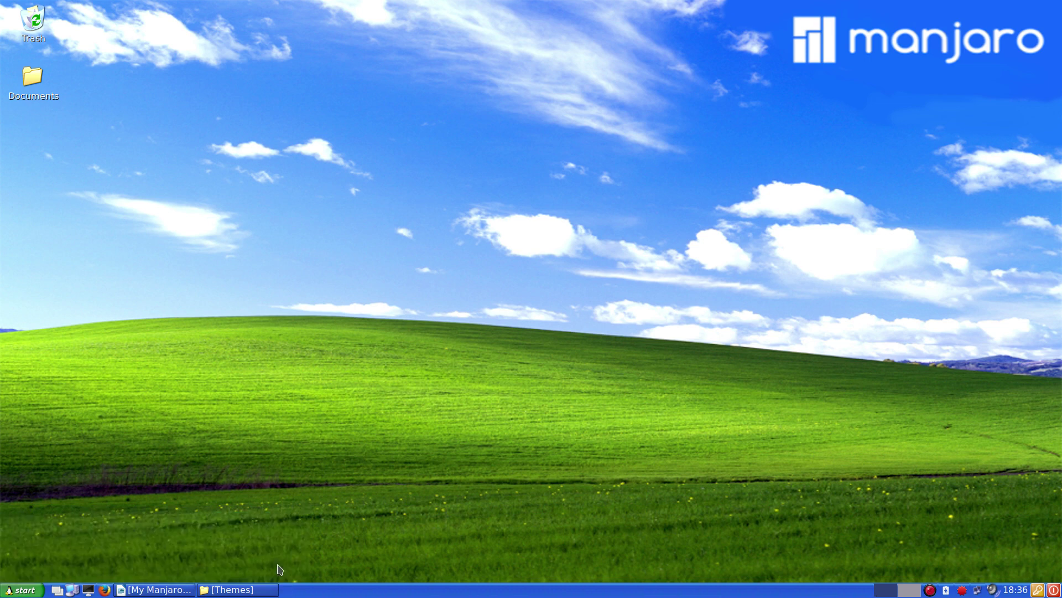
left_click(25, 589)
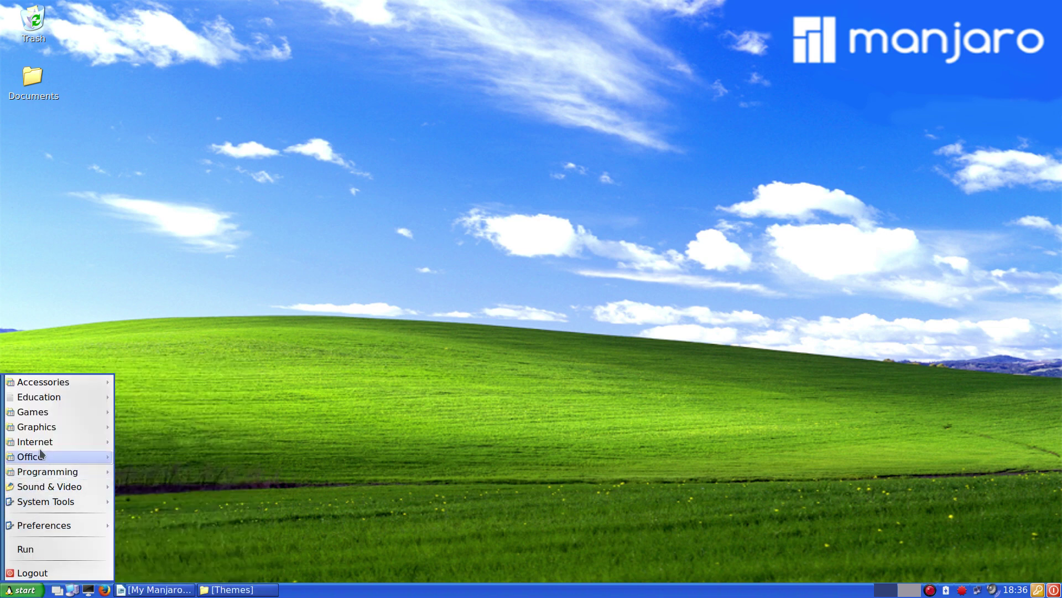
mouse_move(39, 442)
left_click(569, 446)
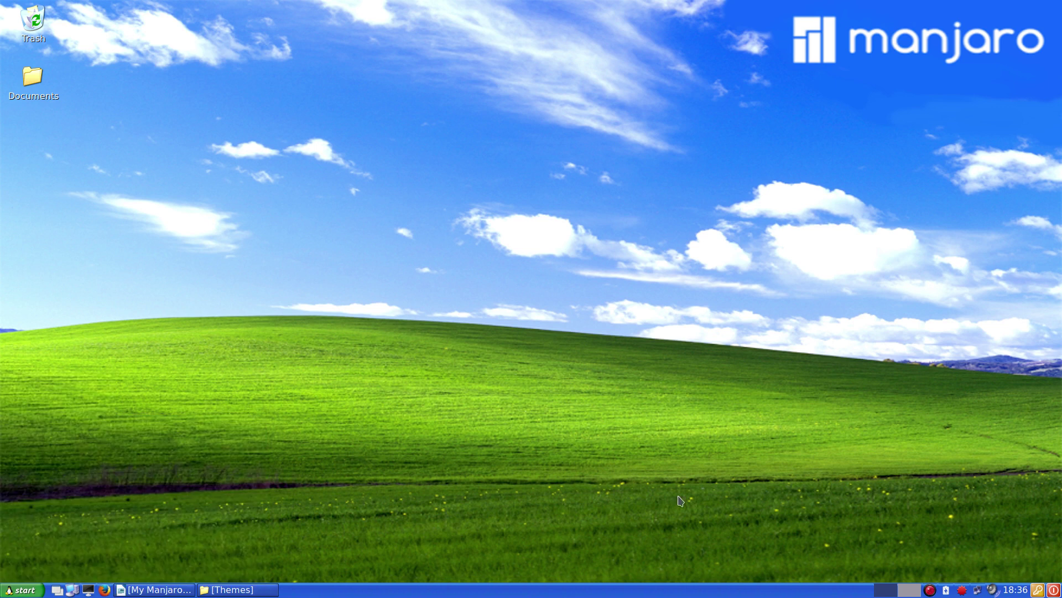